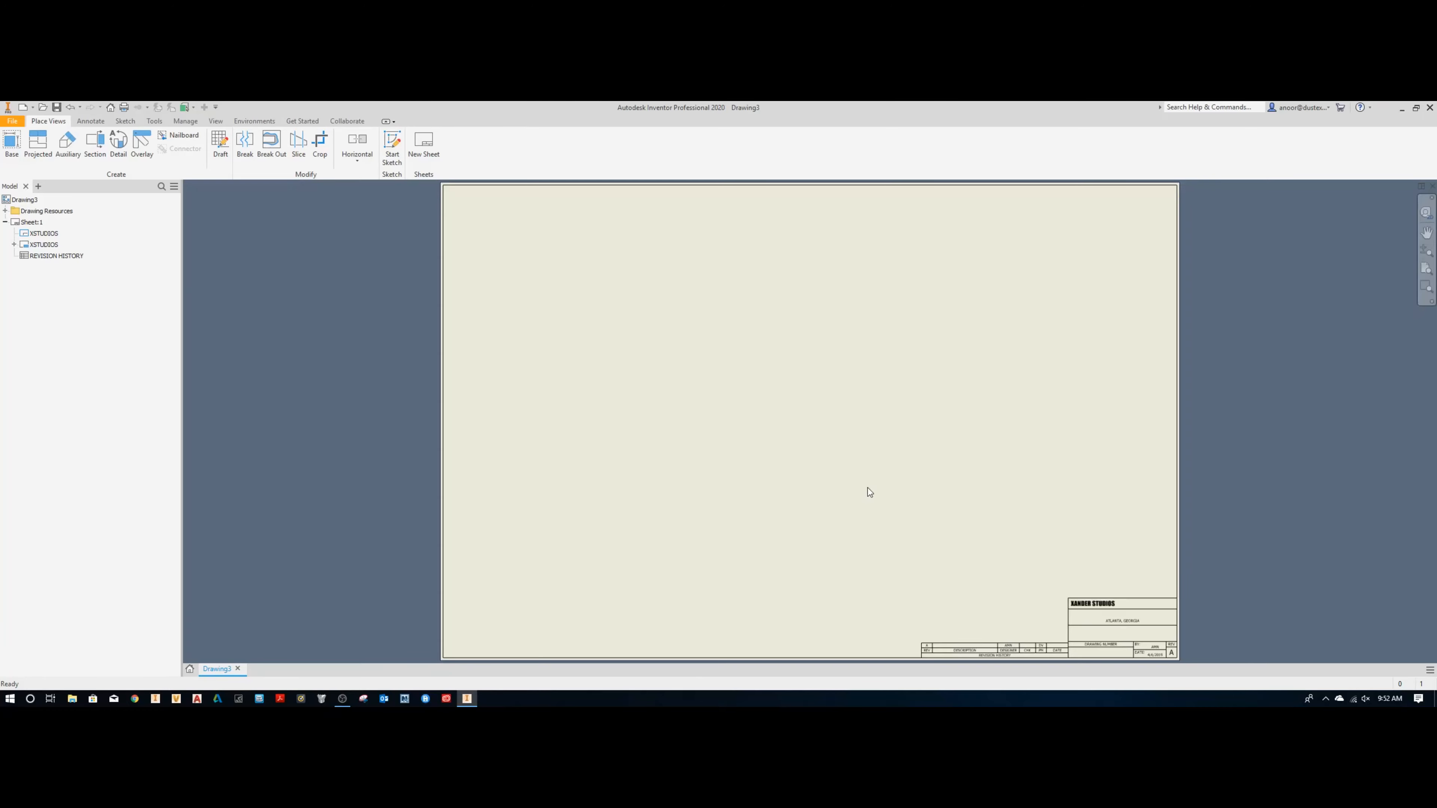
# Step: Inspect the title block and revision table on the sheet and open the XSTUDIOS title block definition for editing
pyautogui.moveTo(1180, 605); pyautogui.dragTo(1012, 505, button='middle')
pyautogui.scroll(5, 947, 537)
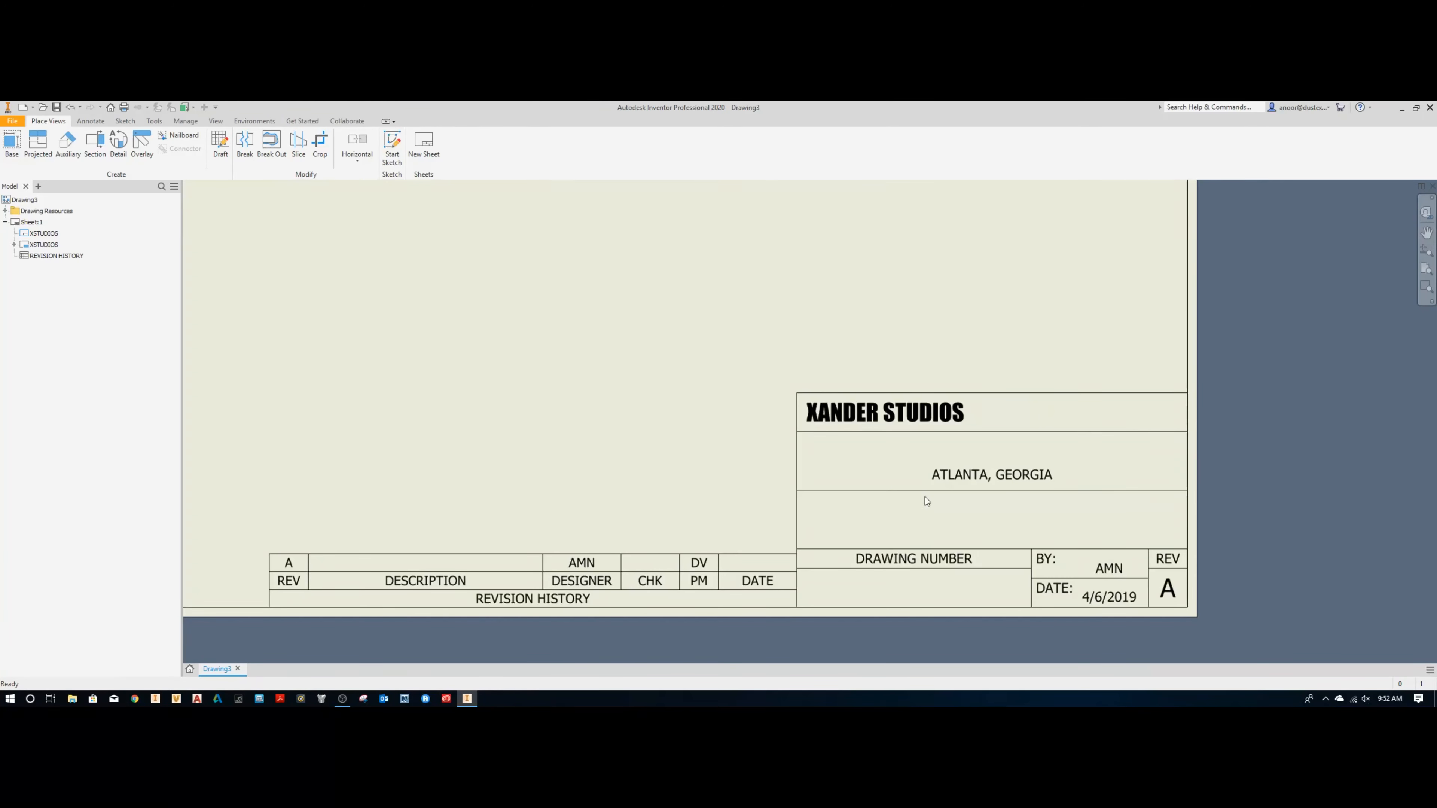
pyautogui.scroll(-2, 808, 470)
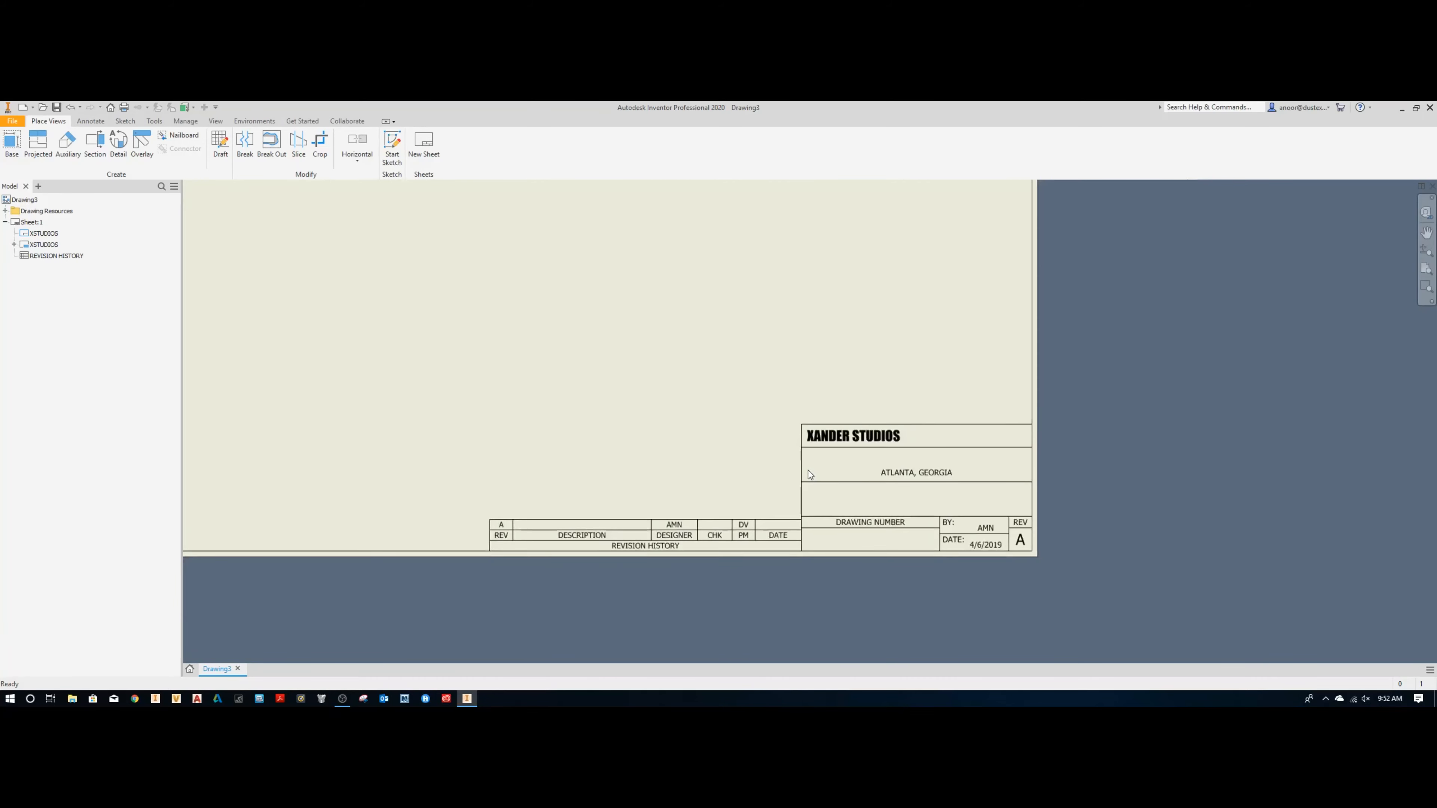
pyautogui.middleClick(808, 470)
pyautogui.middleClick(808, 470)
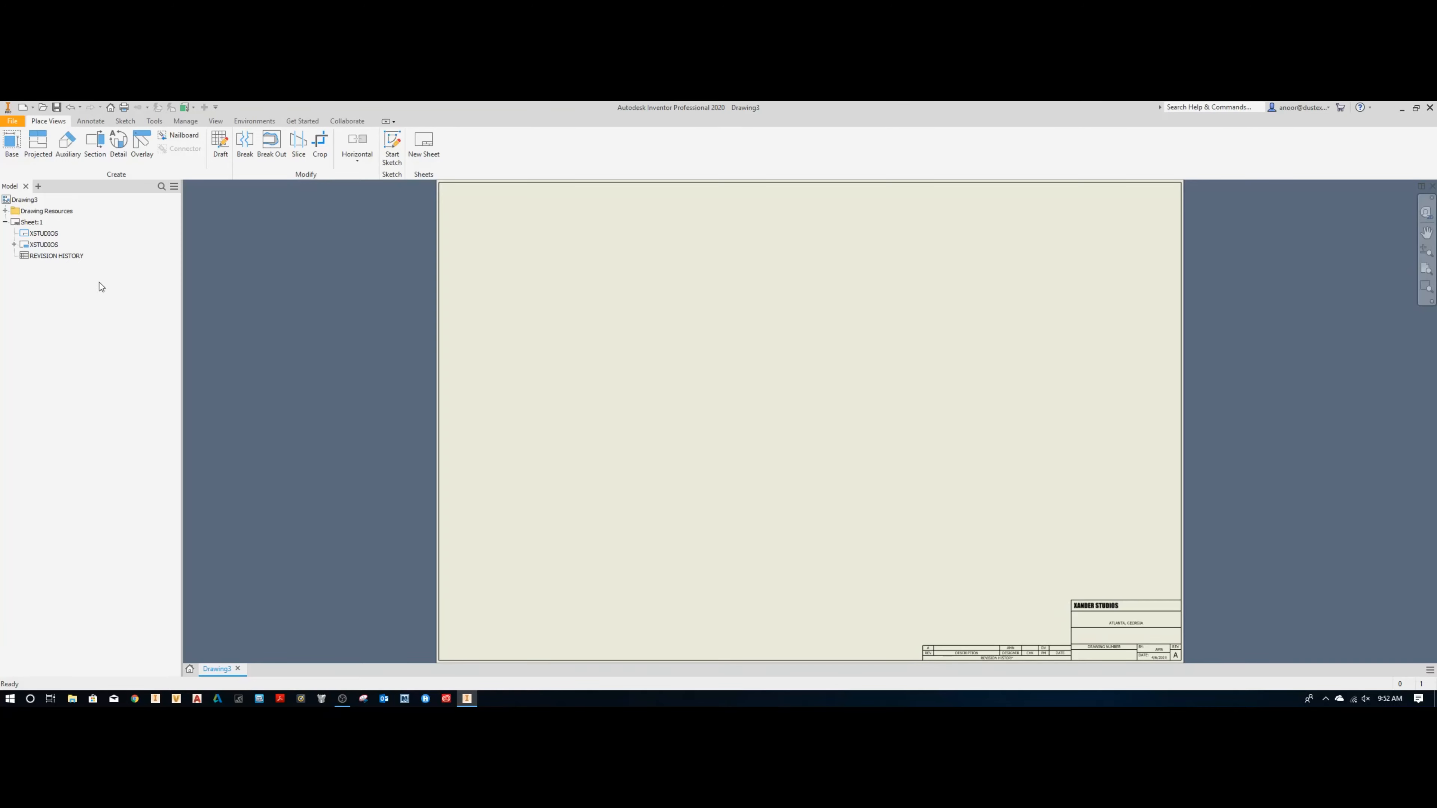
pyautogui.rightClick(49, 245)
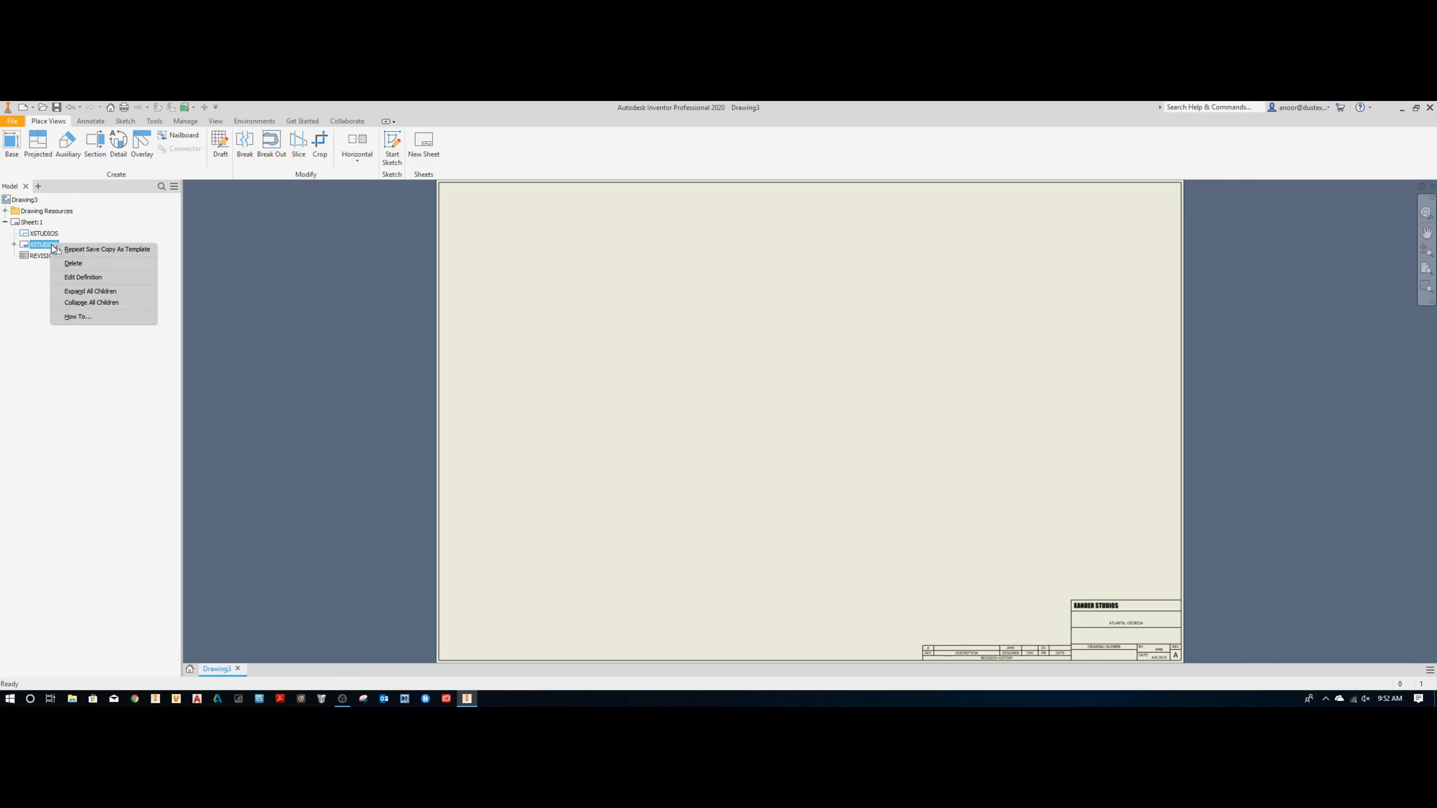
pyautogui.click(79, 277)
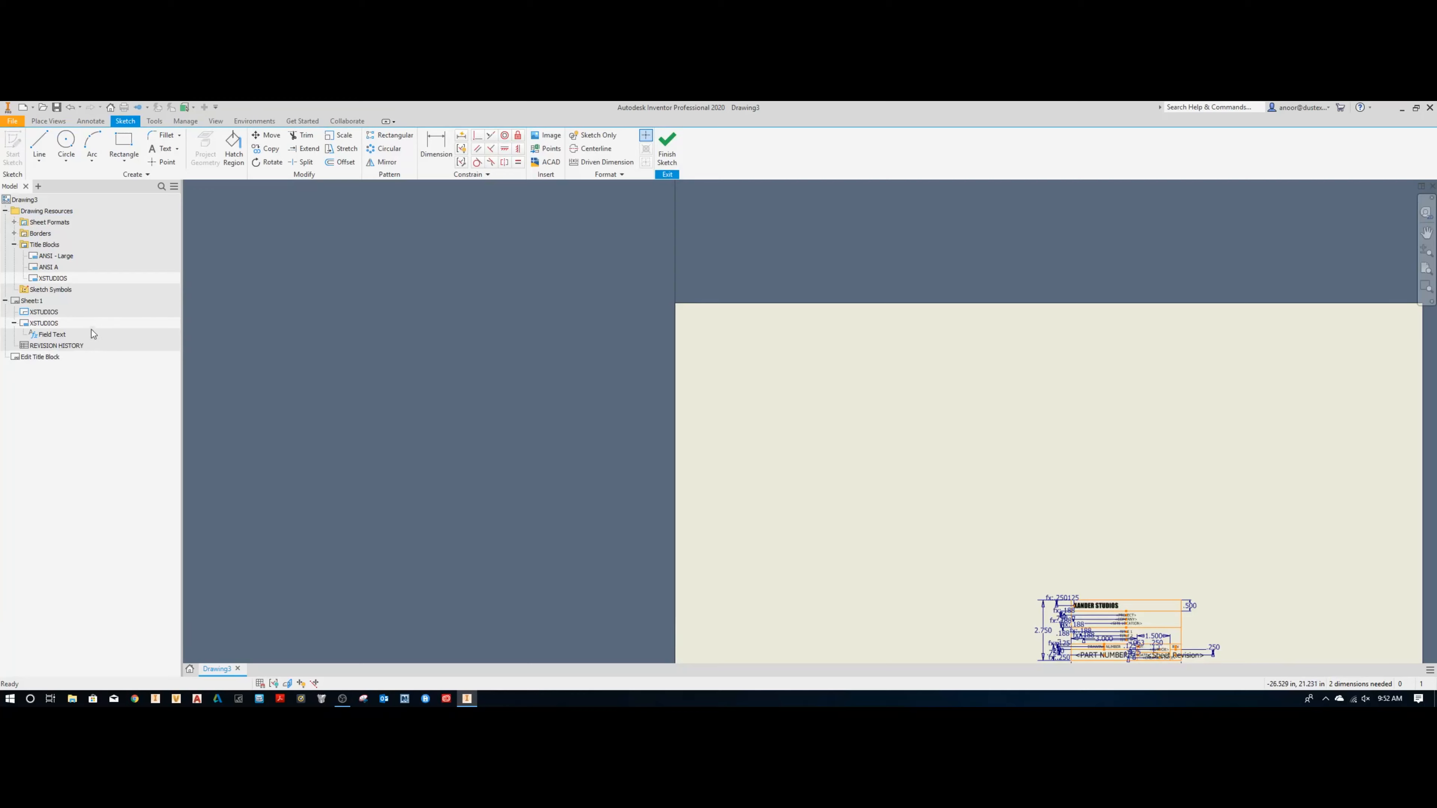
# Step: Examine the text fields and dimensions in the XSTUDIOS title block sketch
pyautogui.click(59, 279)
pyautogui.rightClick(60, 281)
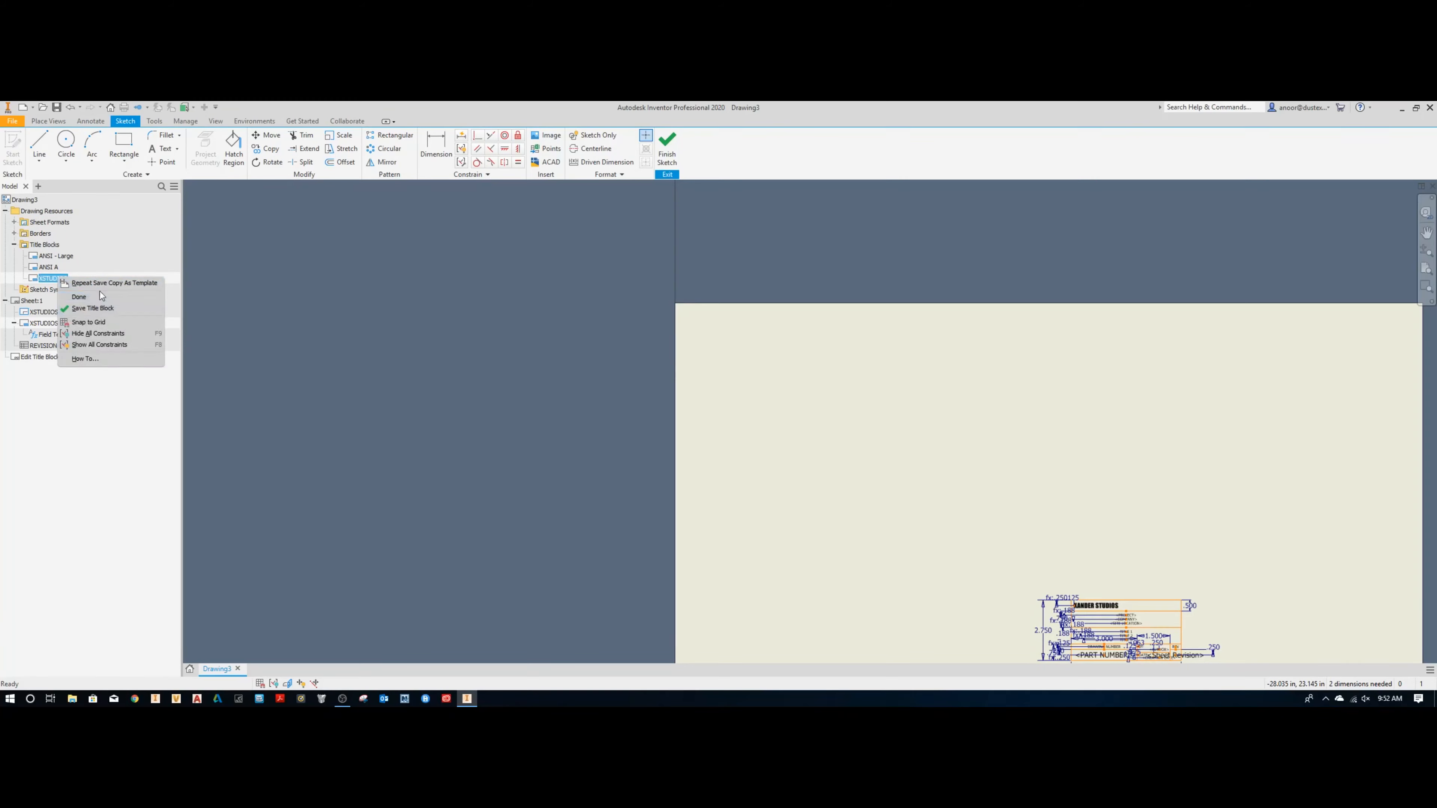
pyautogui.click(105, 422)
pyautogui.moveTo(1106, 526); pyautogui.dragTo(957, 491, button='middle')
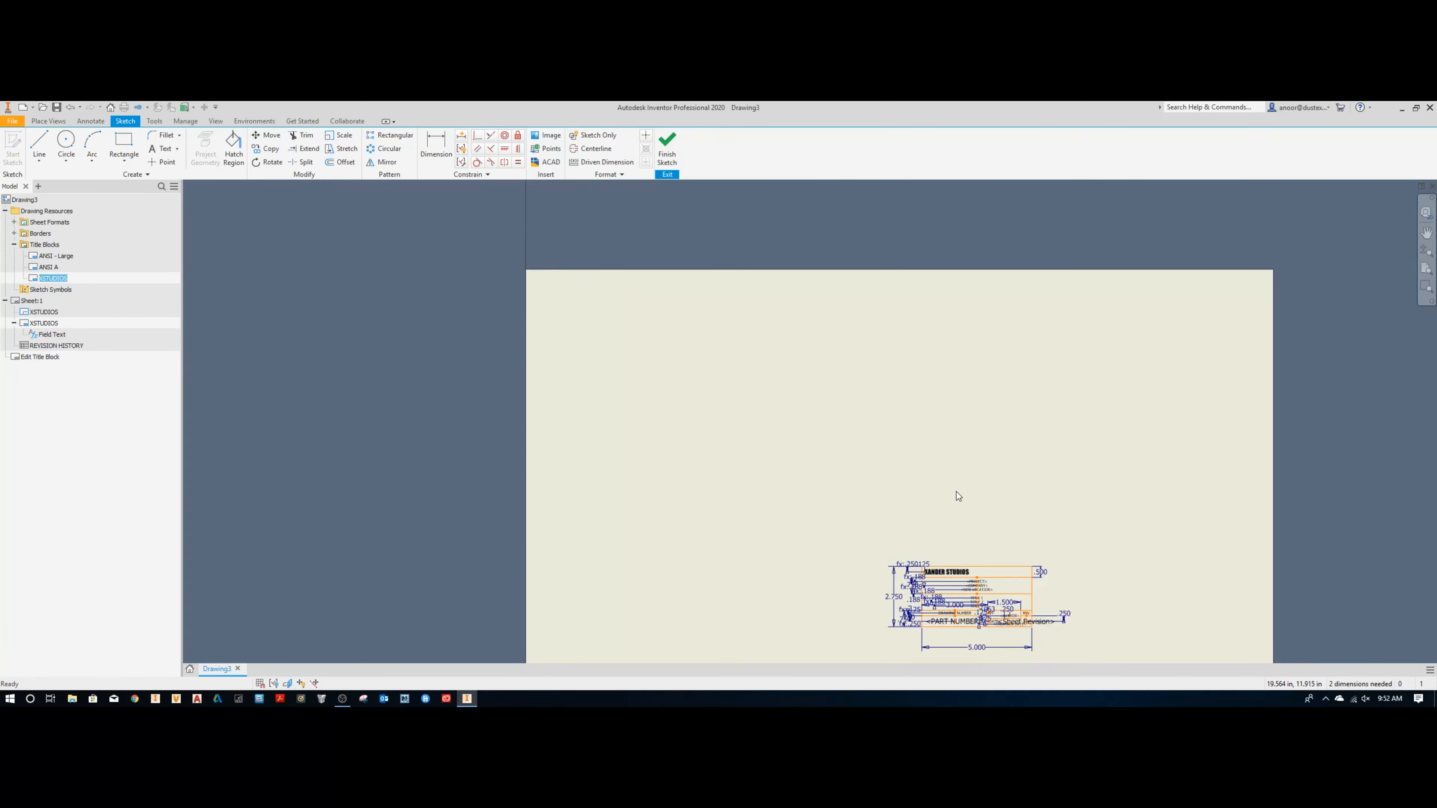
pyautogui.moveTo(978, 485); pyautogui.dragTo(895, 453, button='middle')
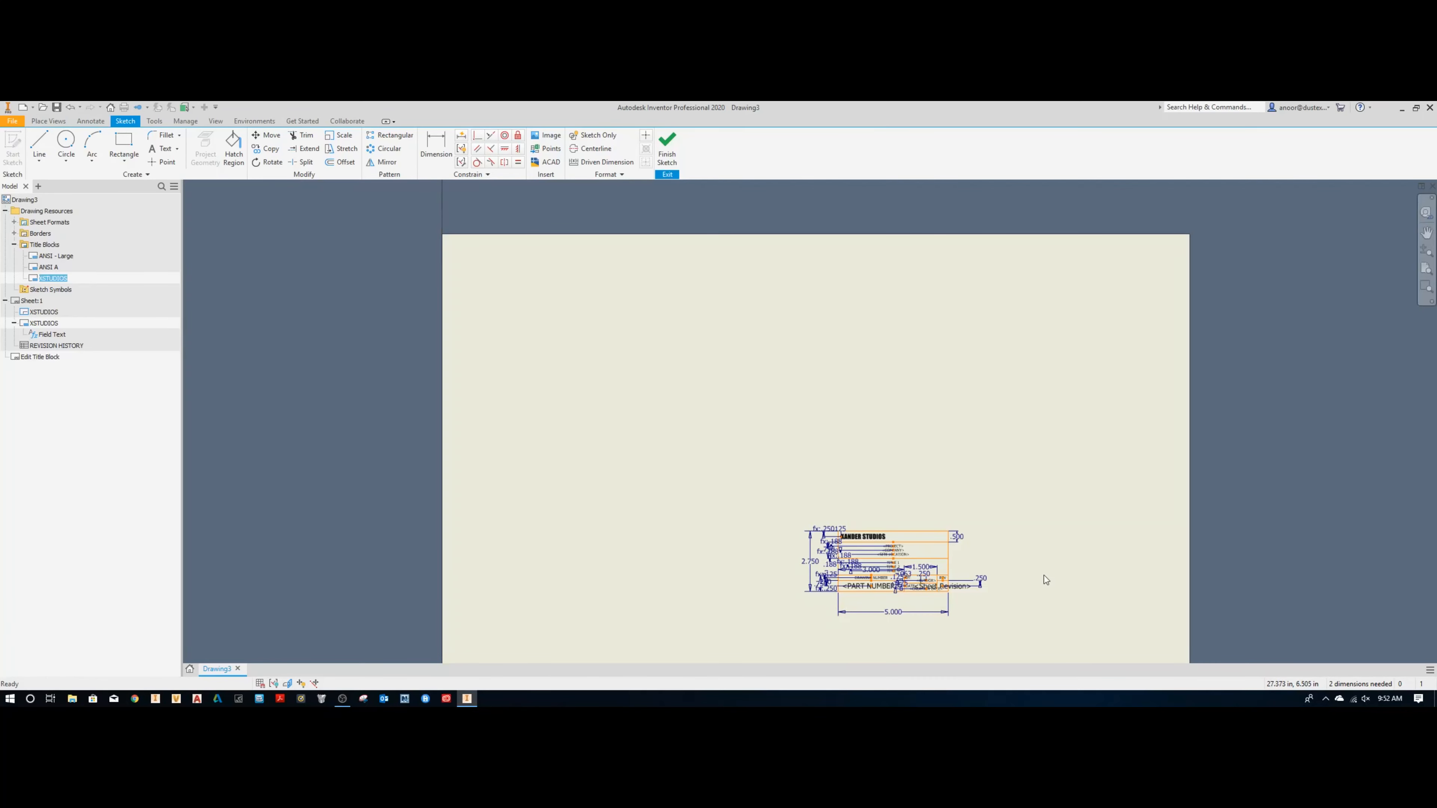
pyautogui.scroll(3, 897, 601)
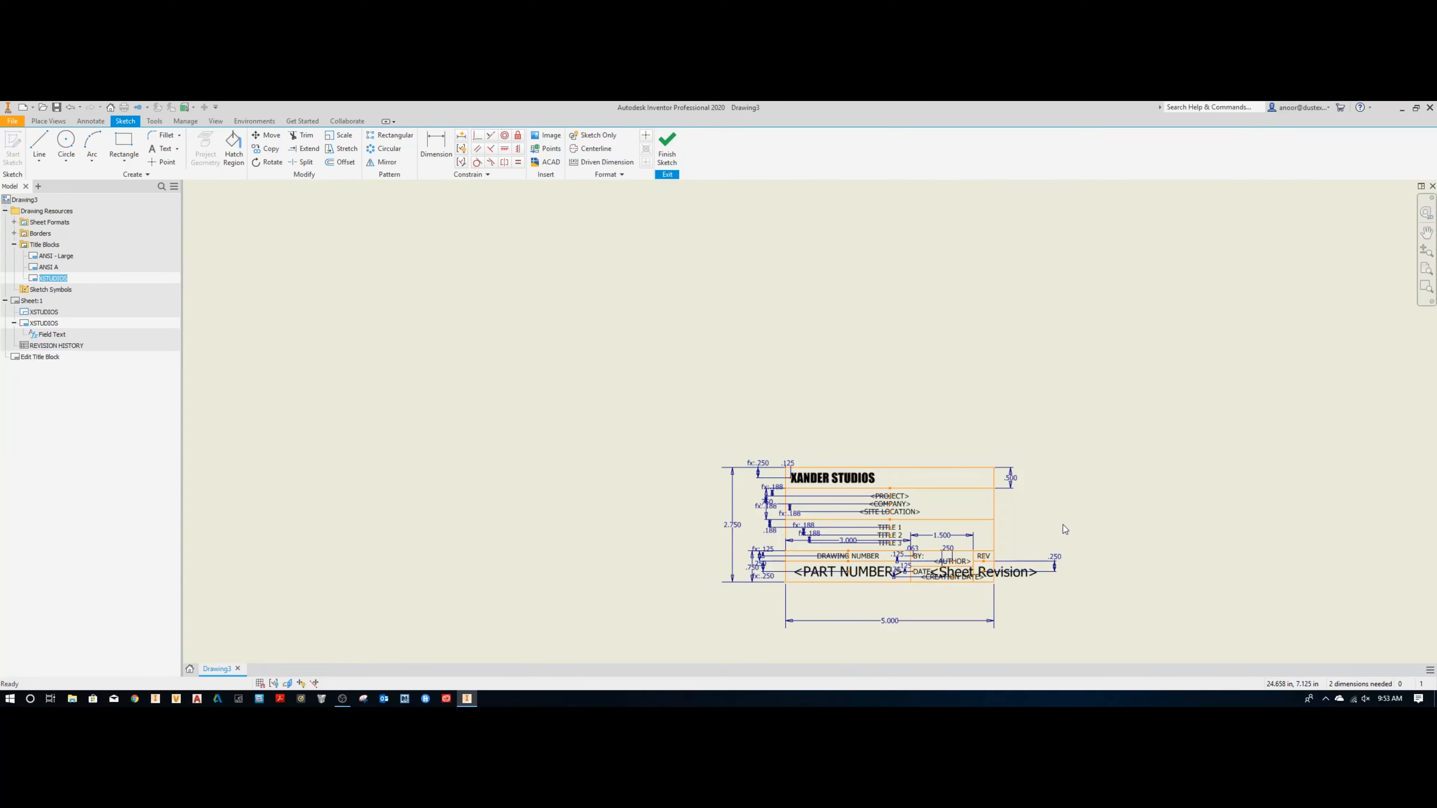
pyautogui.scroll(1, 1061, 509)
pyautogui.scroll(3, 920, 486)
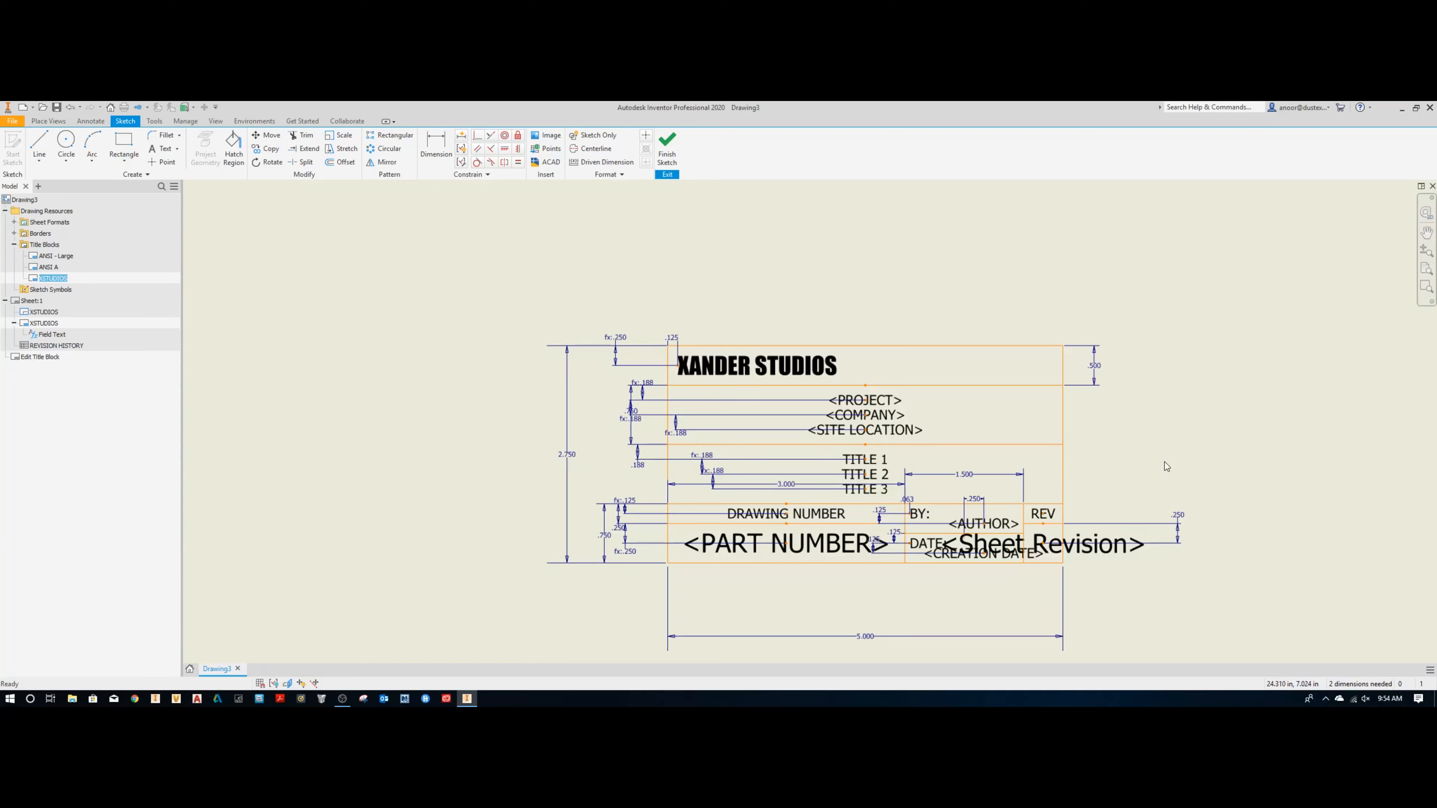
# Step: Inspect the Sheet Revision text's format settings and the attributes available under Properties - Drawing
pyautogui.click(1000, 527)
pyautogui.click(1049, 548)
pyautogui.doubleClick(1085, 550)
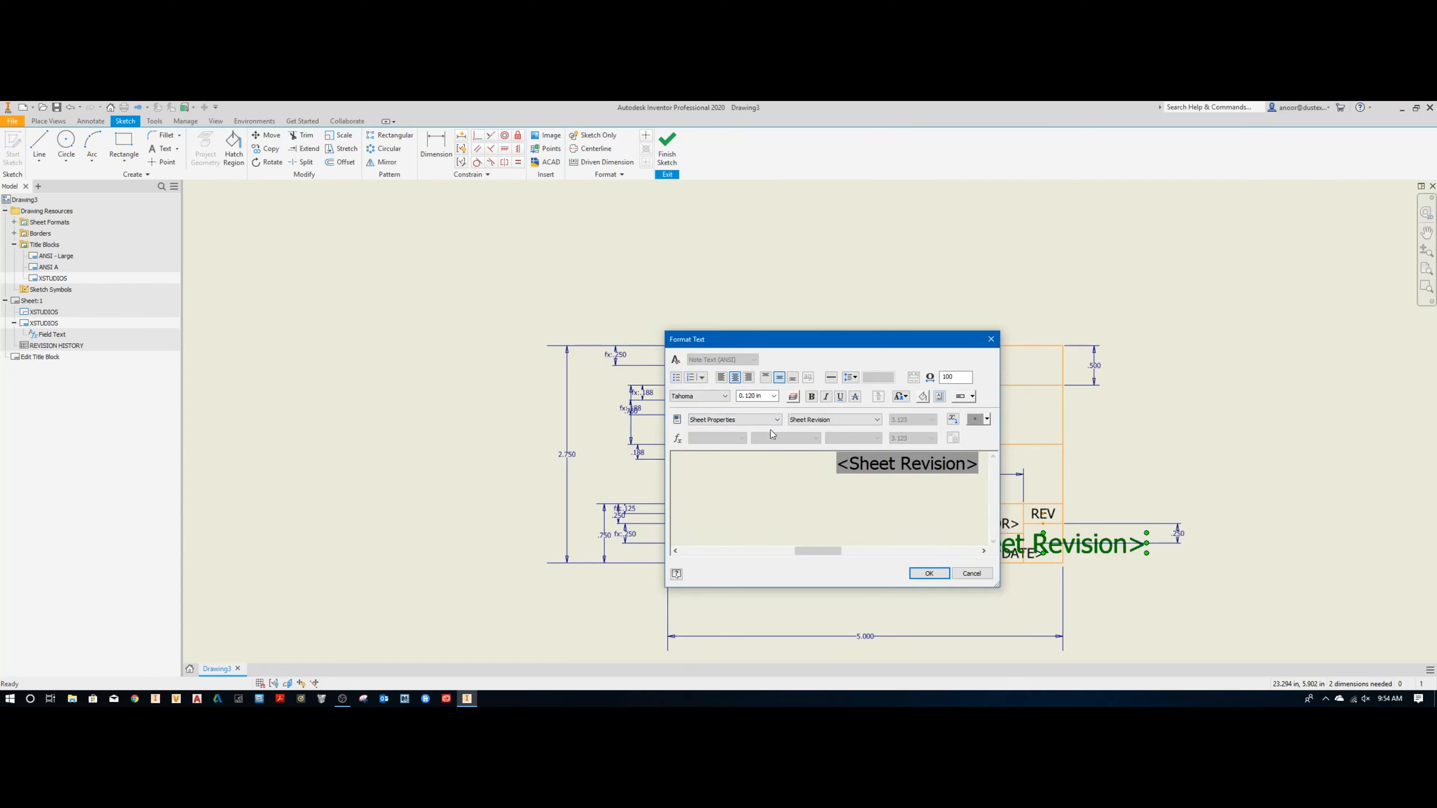
pyautogui.click(738, 421)
pyautogui.click(735, 437)
pyautogui.click(842, 420)
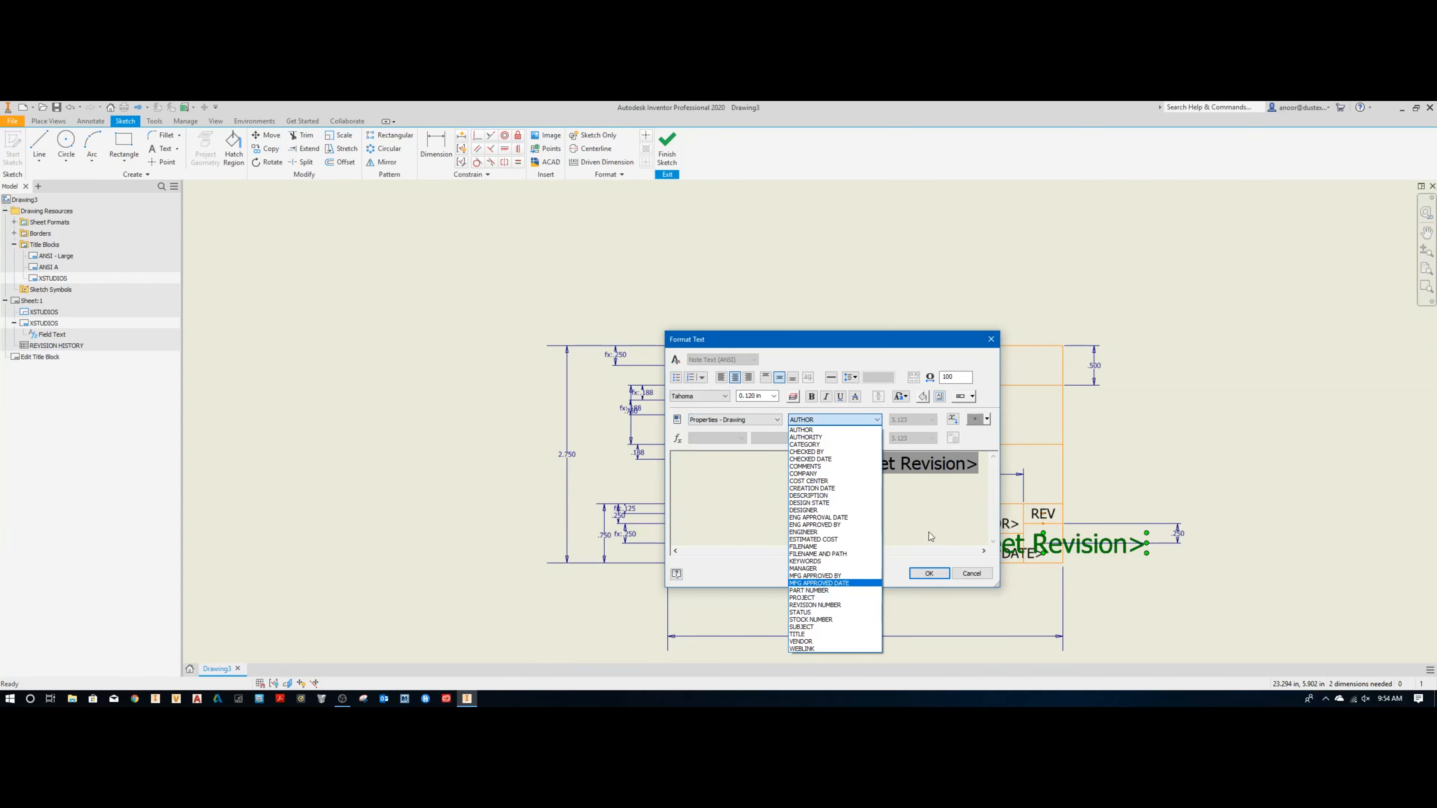
pyautogui.click(928, 480)
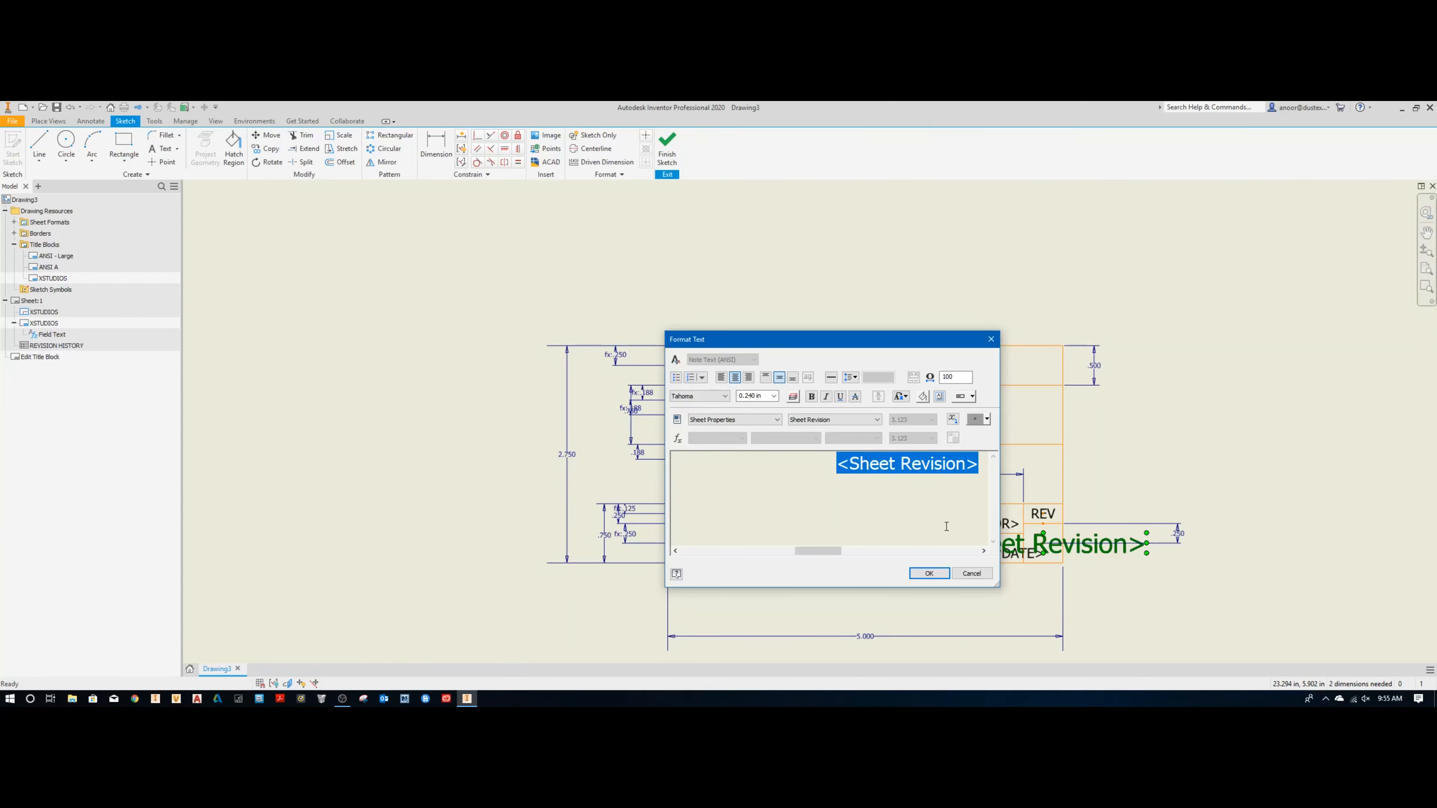
pyautogui.click(929, 573)
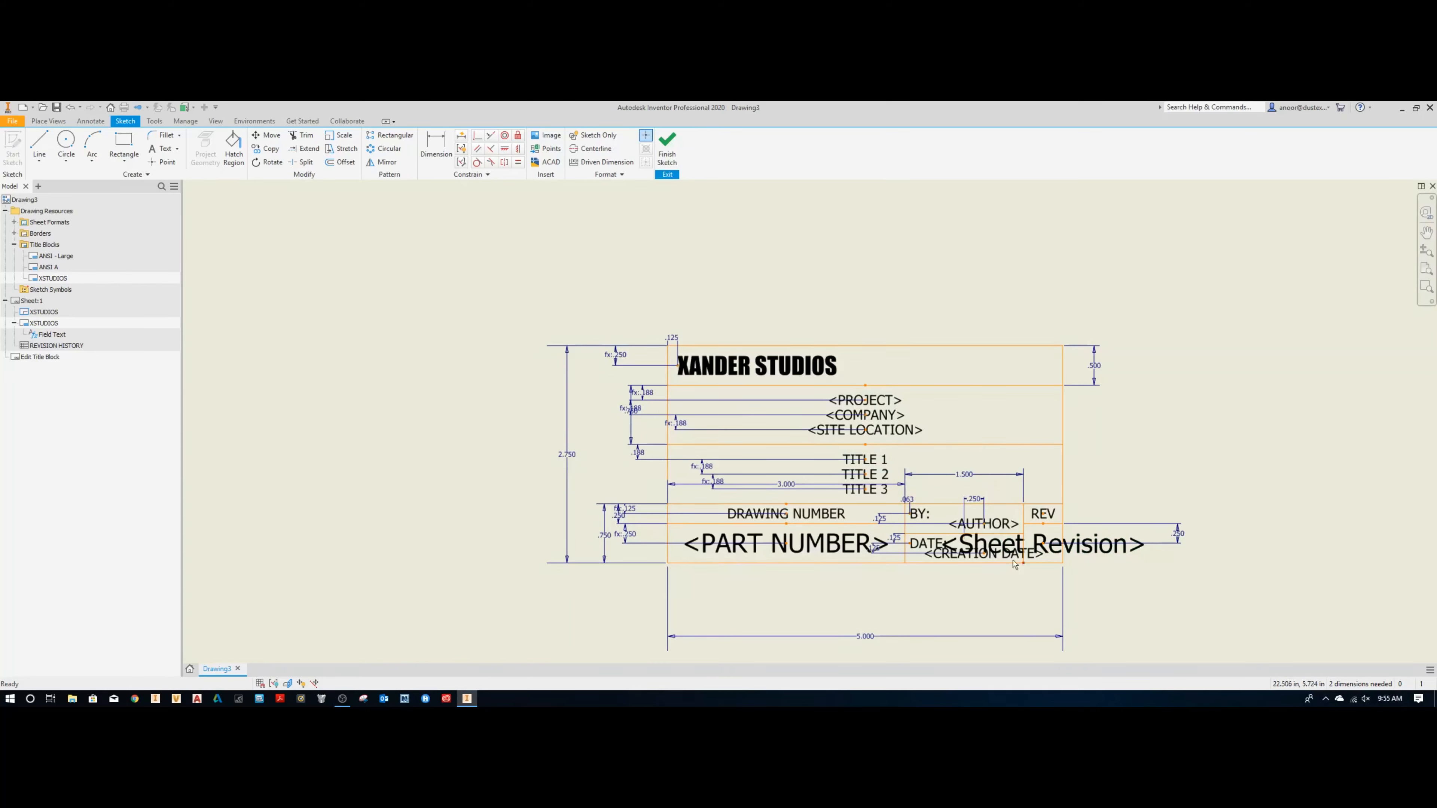
# Step: Review the drawing's iProperties across the Summary, Project, Status and Custom categories
pyautogui.click(993, 544)
pyautogui.click(905, 431)
pyautogui.rightClick(24, 199)
pyautogui.click(56, 358)
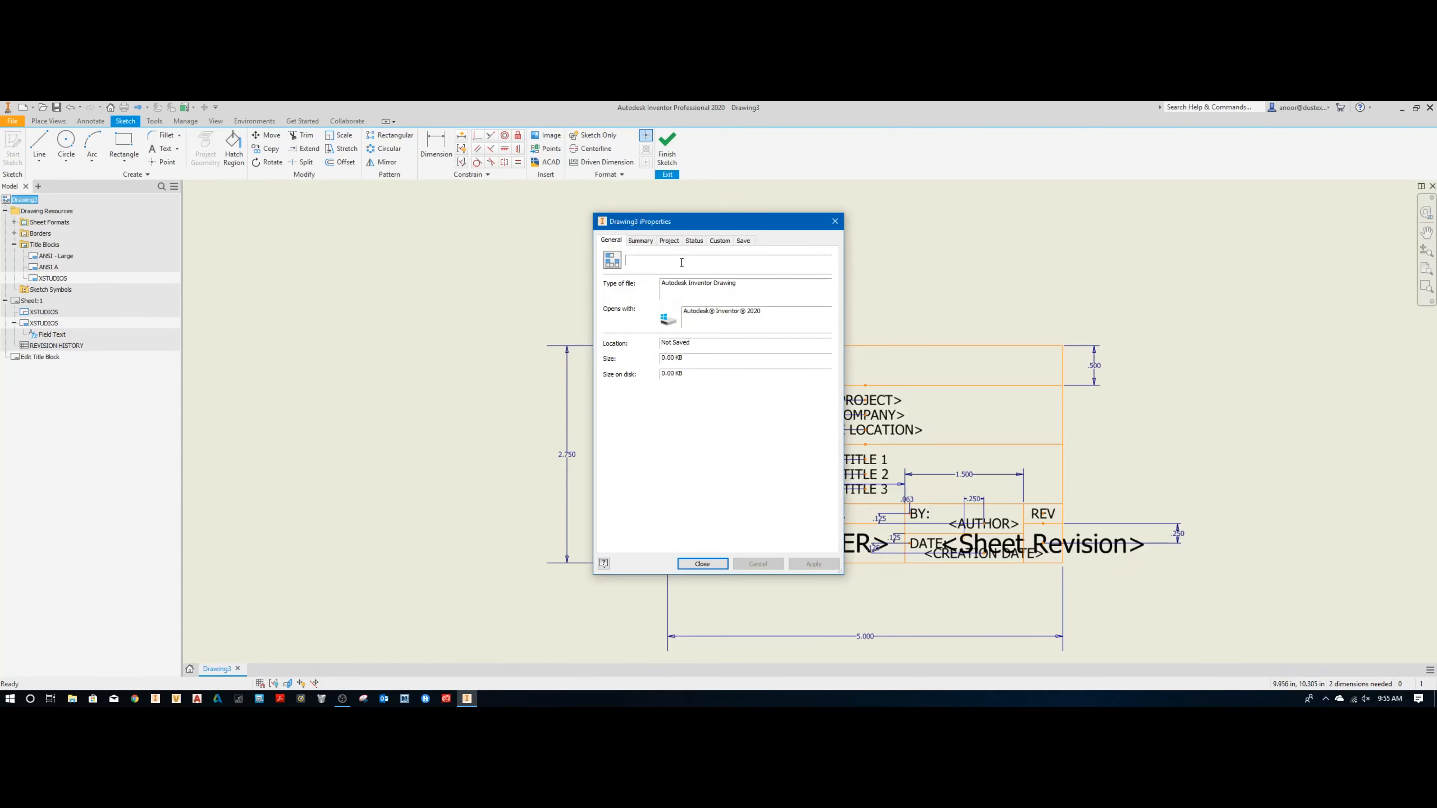
pyautogui.click(640, 240)
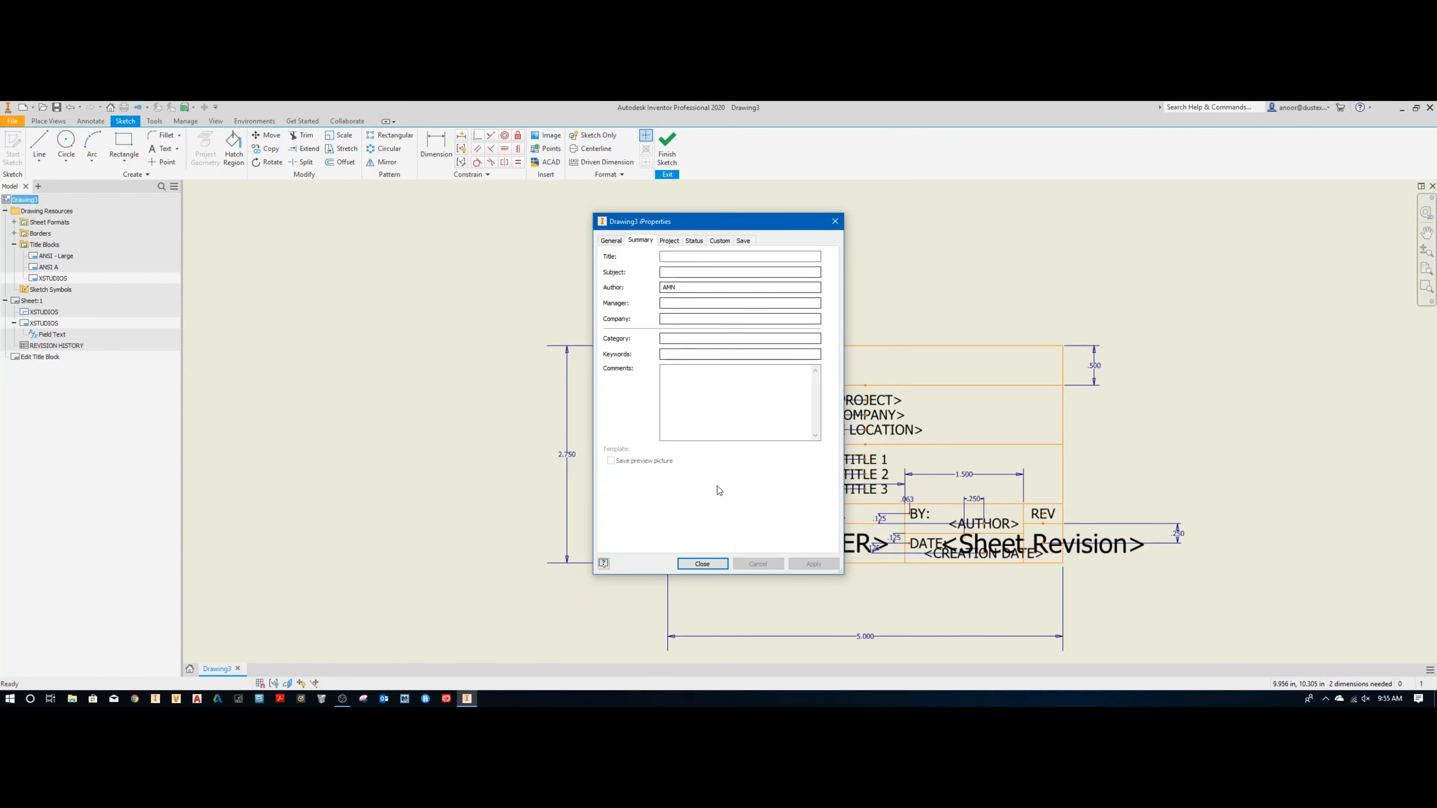
pyautogui.click(668, 241)
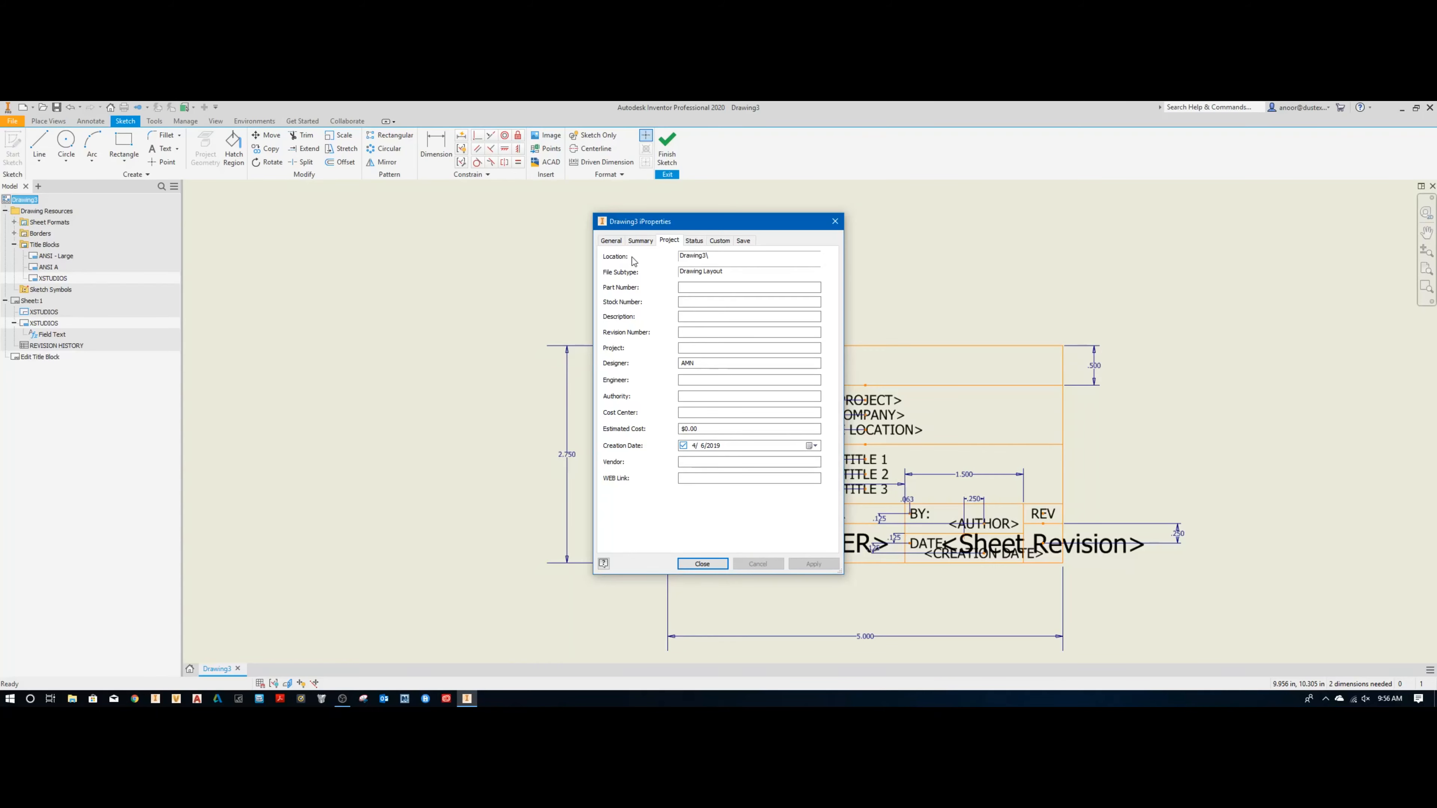
pyautogui.click(694, 240)
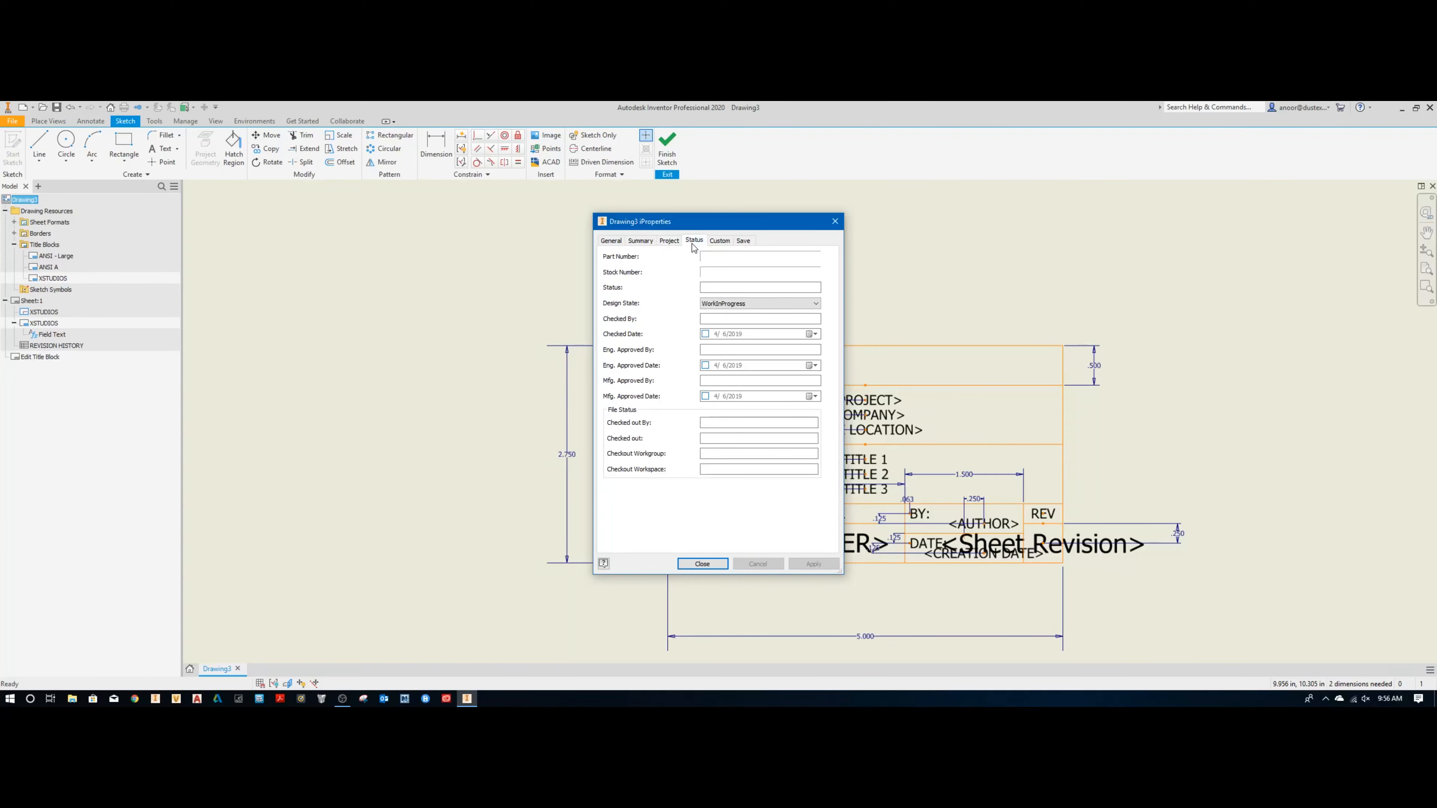
pyautogui.click(719, 240)
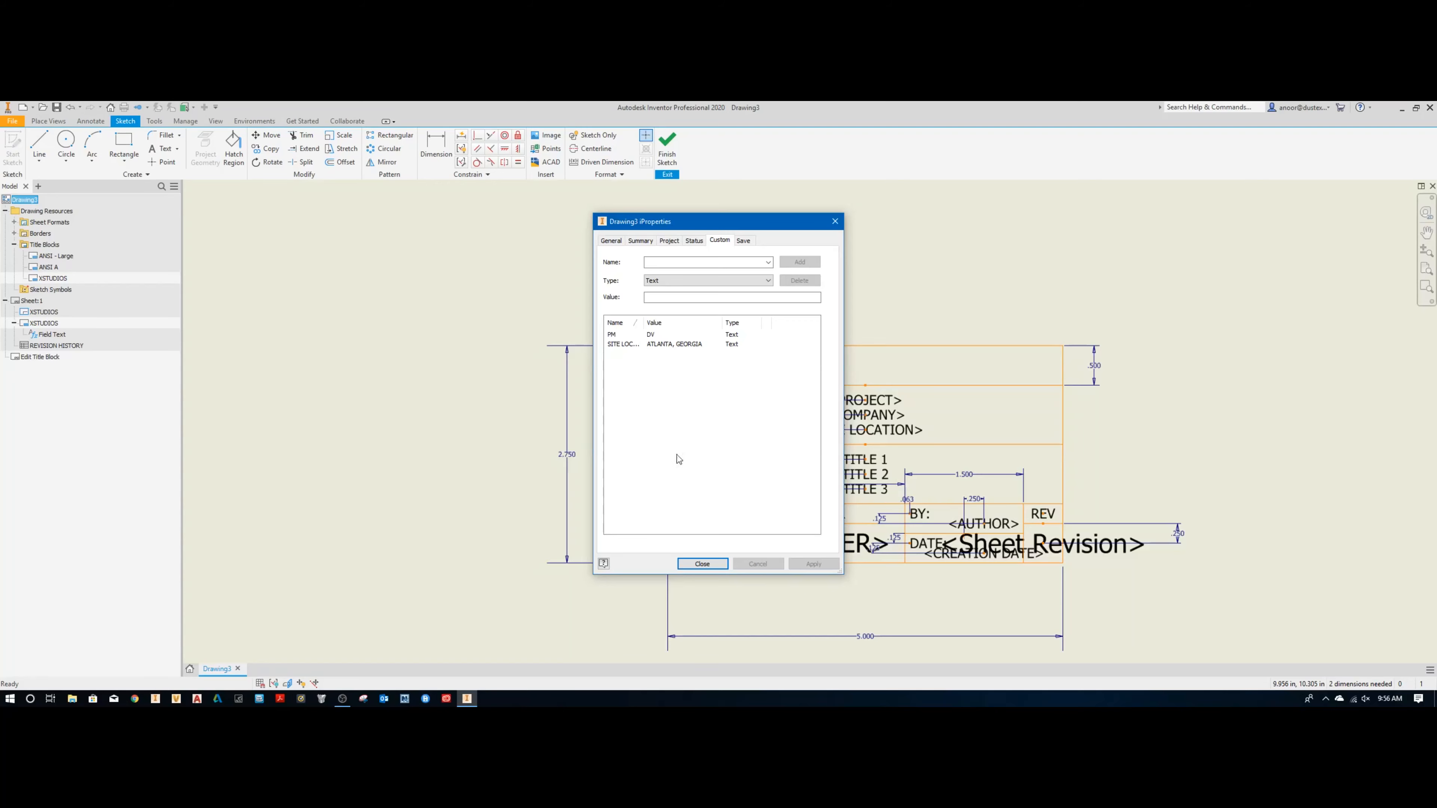
pyautogui.click(719, 565)
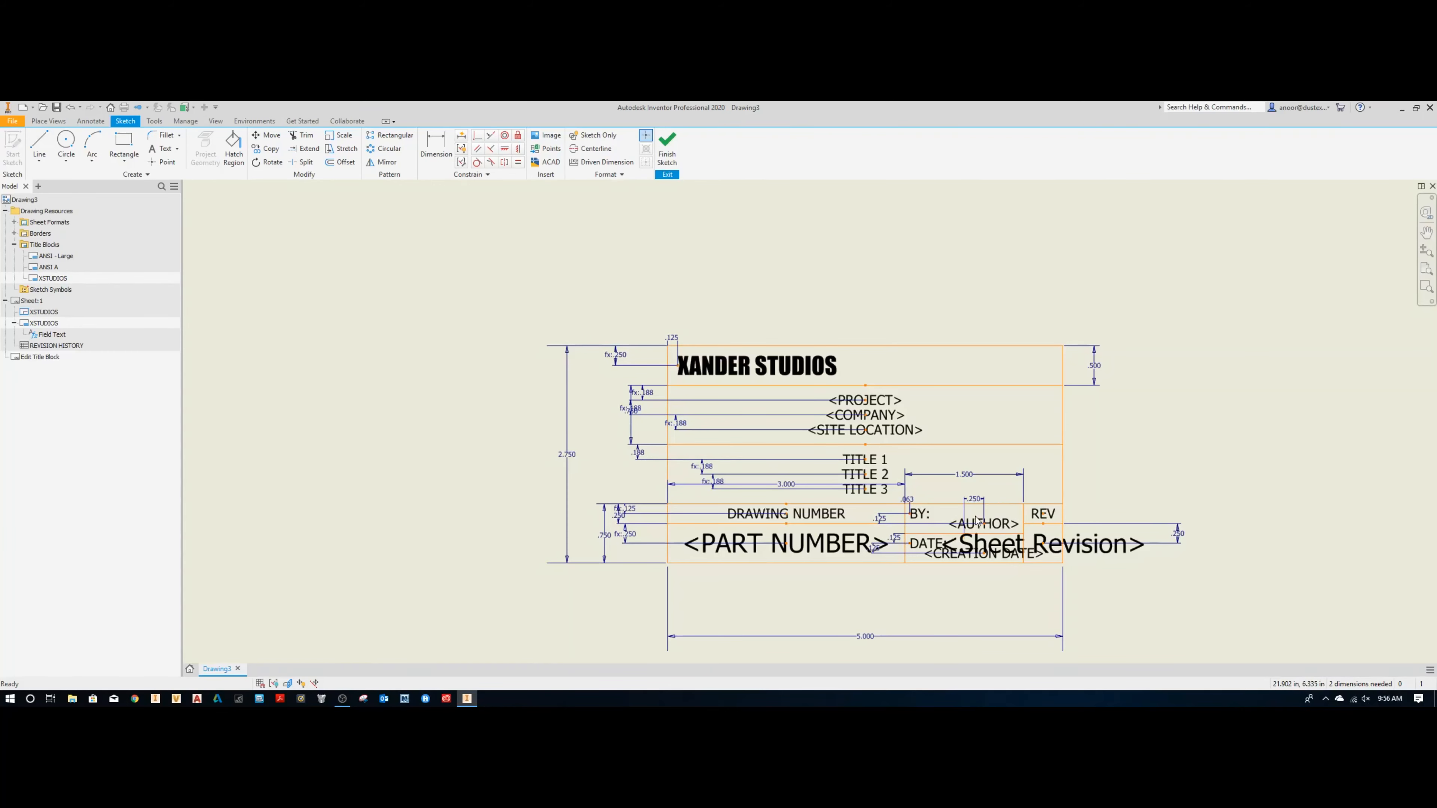
# Step: Review the drawing properties available for the AUTHOR text, and exit the title block sketch without saving edits
pyautogui.doubleClick(1001, 530)
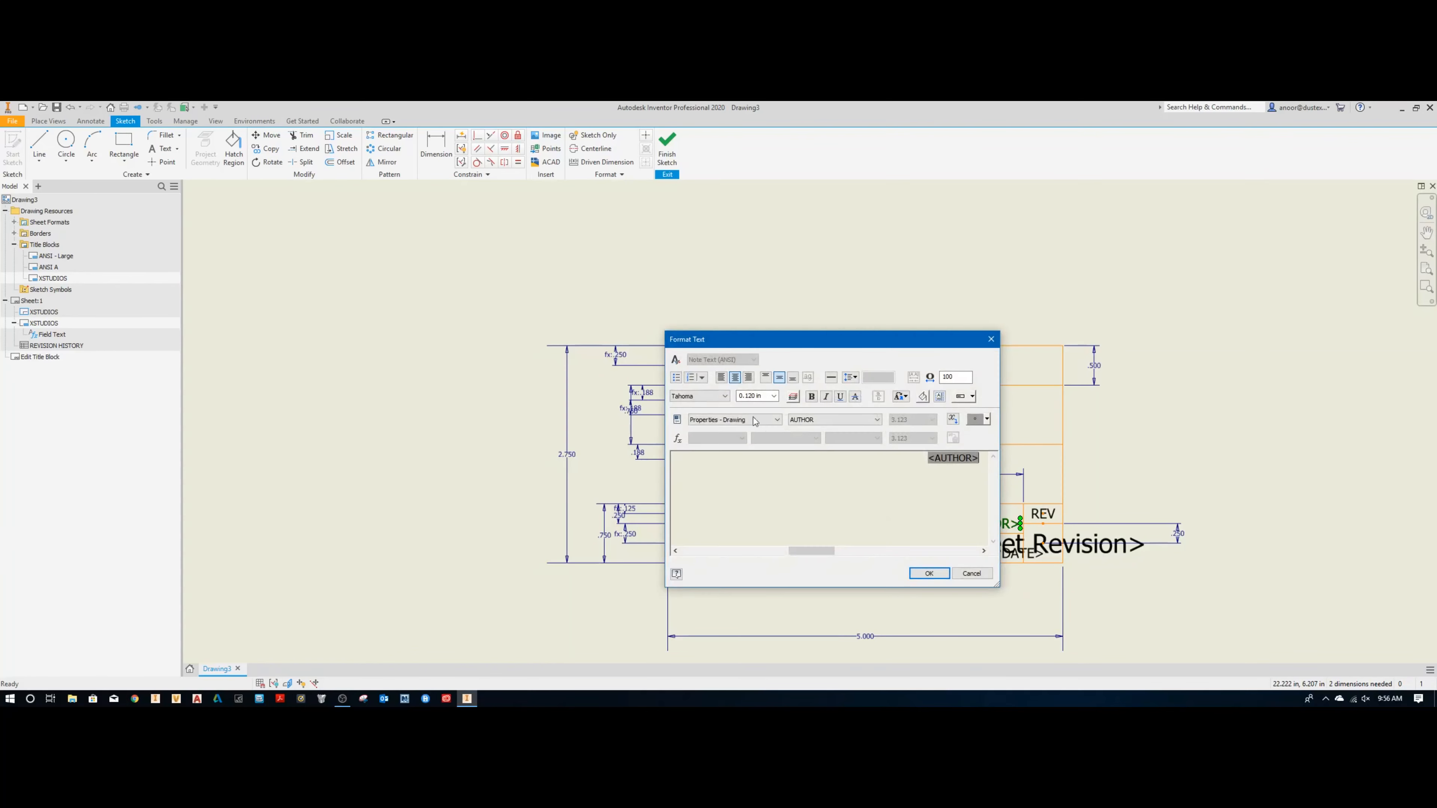
pyautogui.click(821, 421)
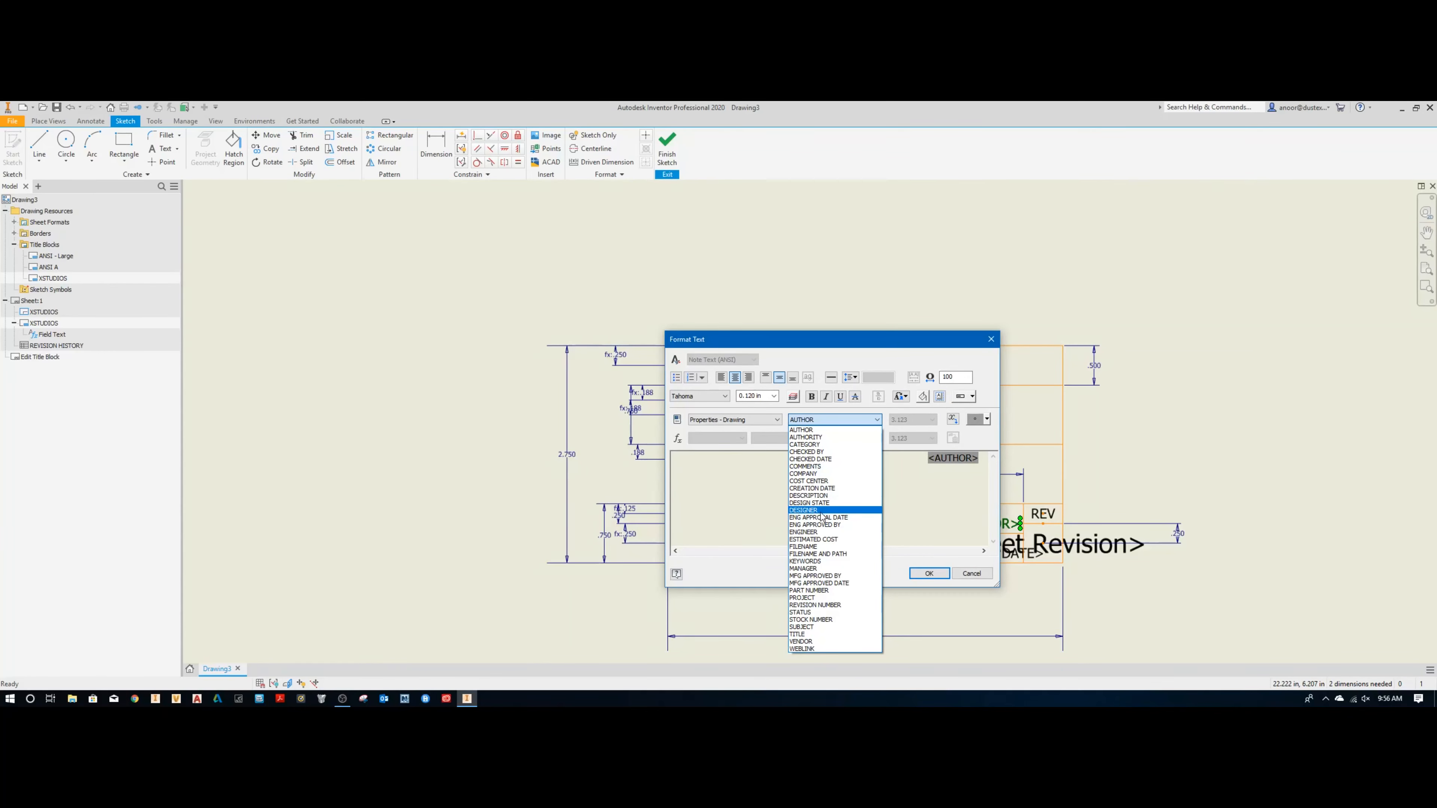
pyautogui.click(952, 480)
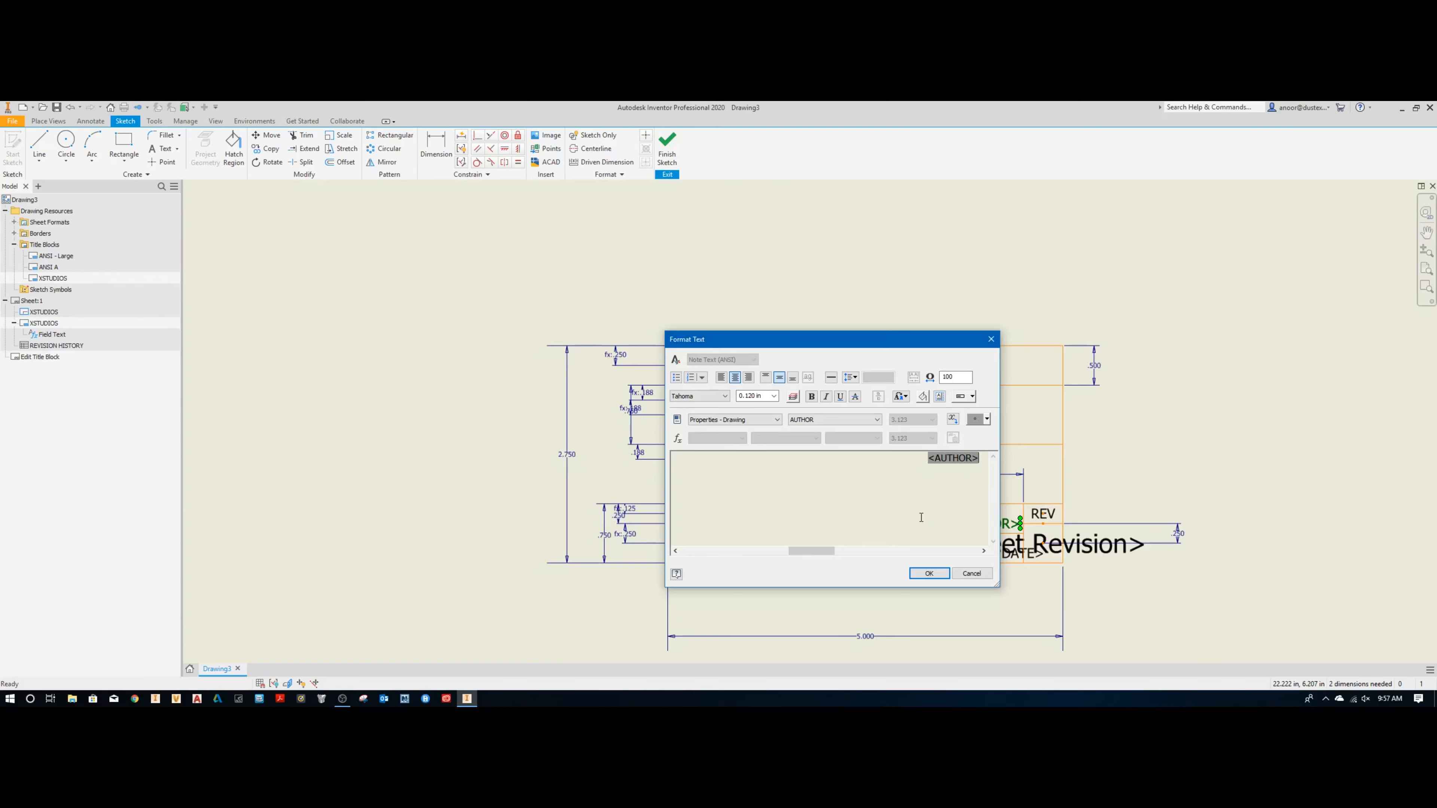
pyautogui.click(929, 573)
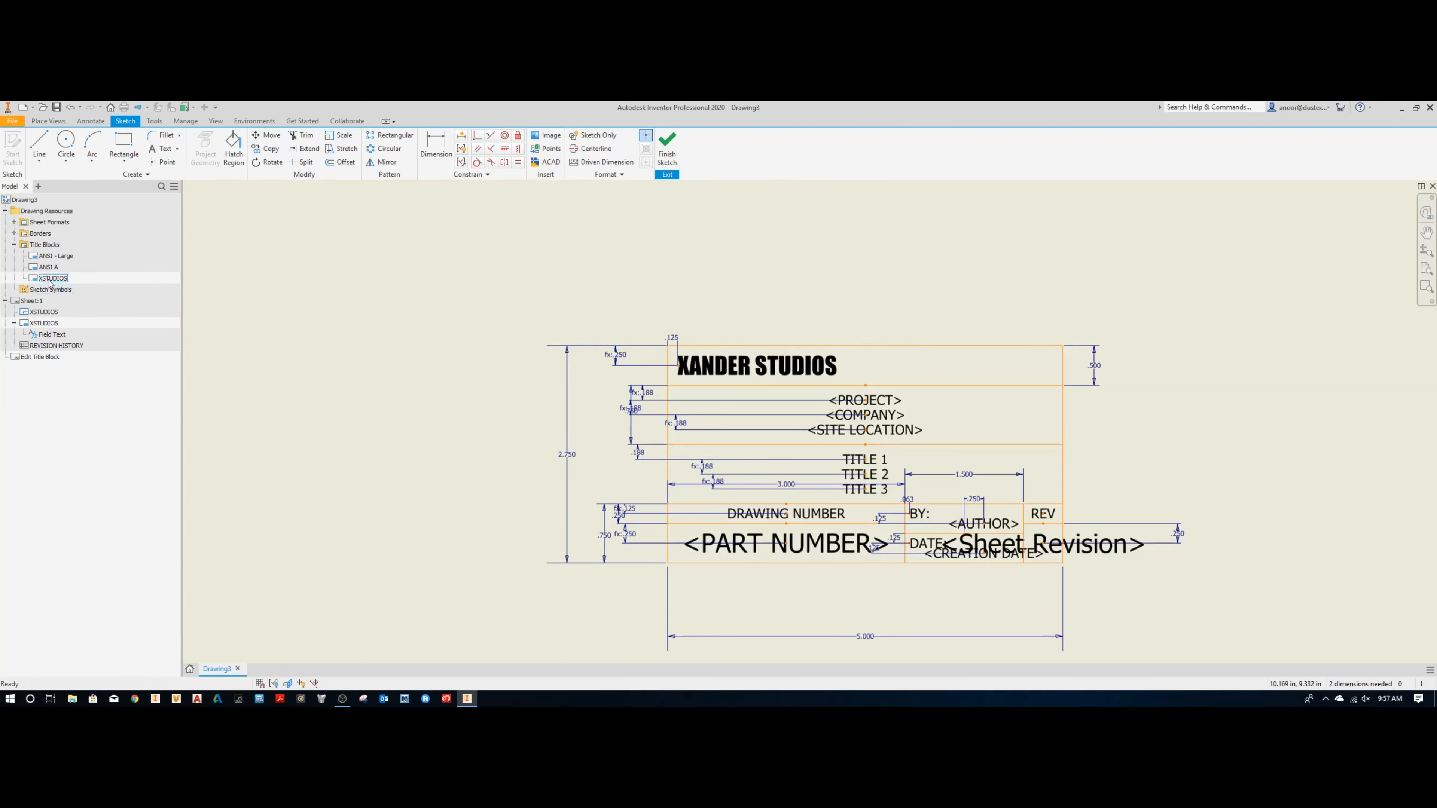
pyautogui.click(667, 148)
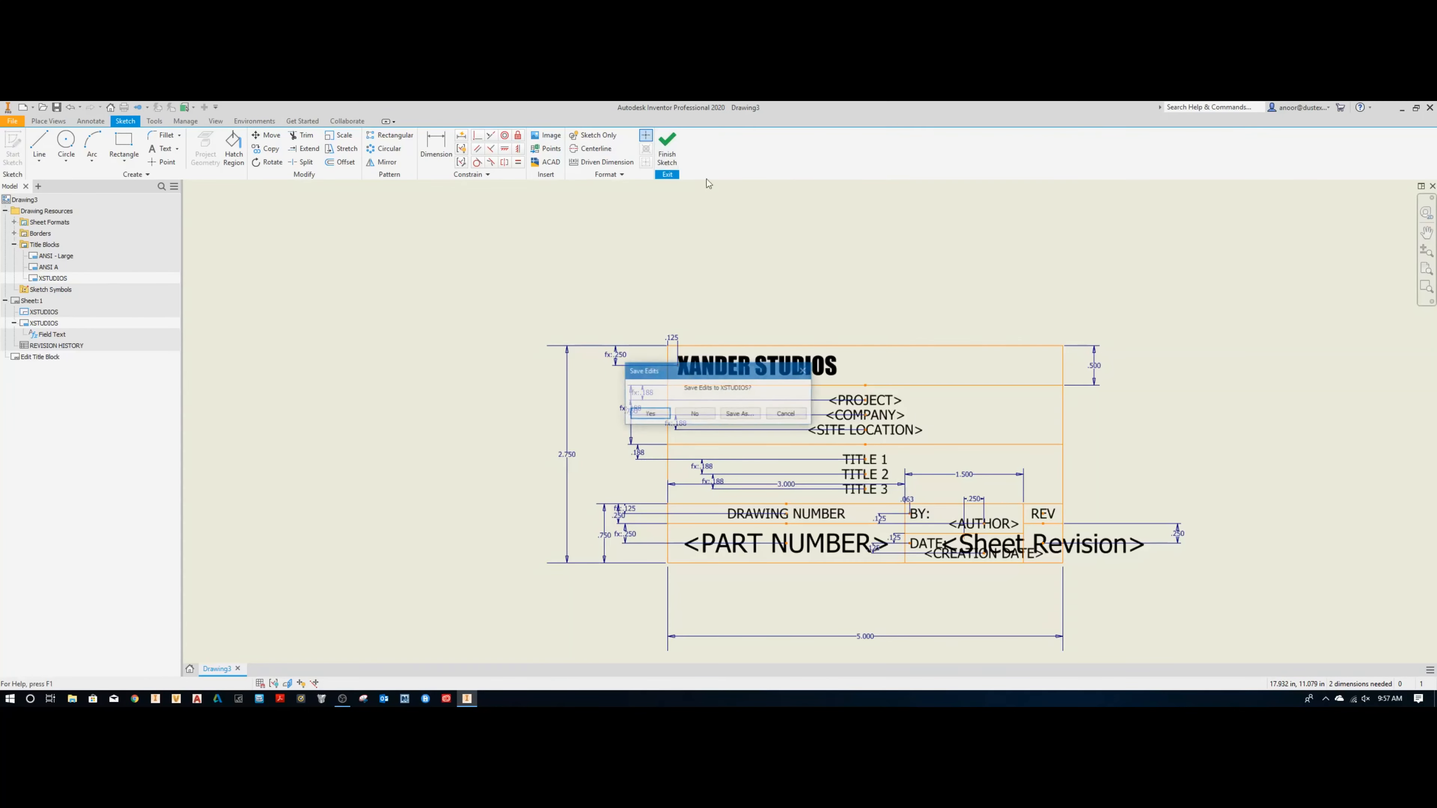
pyautogui.click(695, 415)
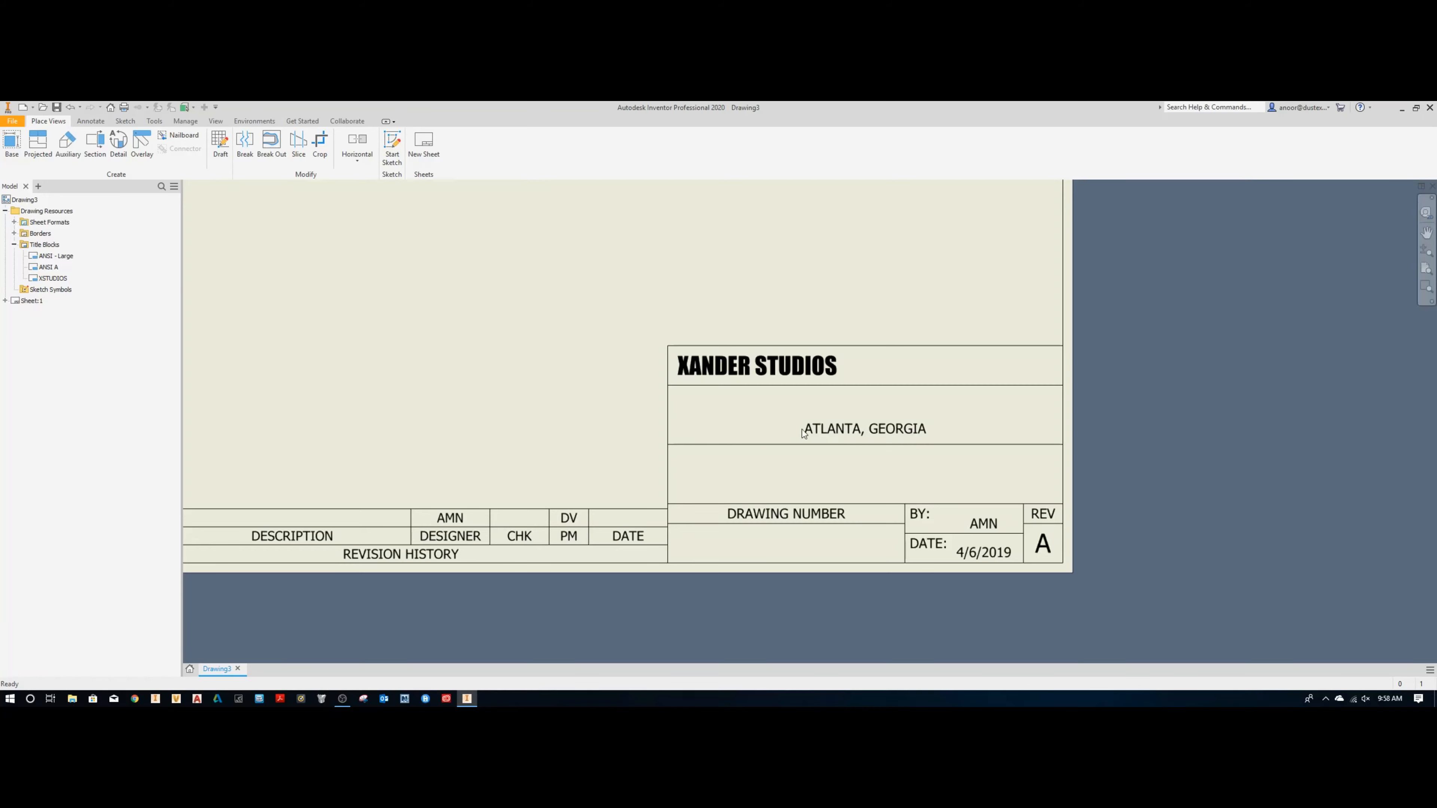
# Step: Inspect the custom SITE LOCATION property in the drawing's iProperties
pyautogui.click(21, 199)
pyautogui.rightClick(22, 199)
pyautogui.click(57, 302)
pyautogui.click(720, 240)
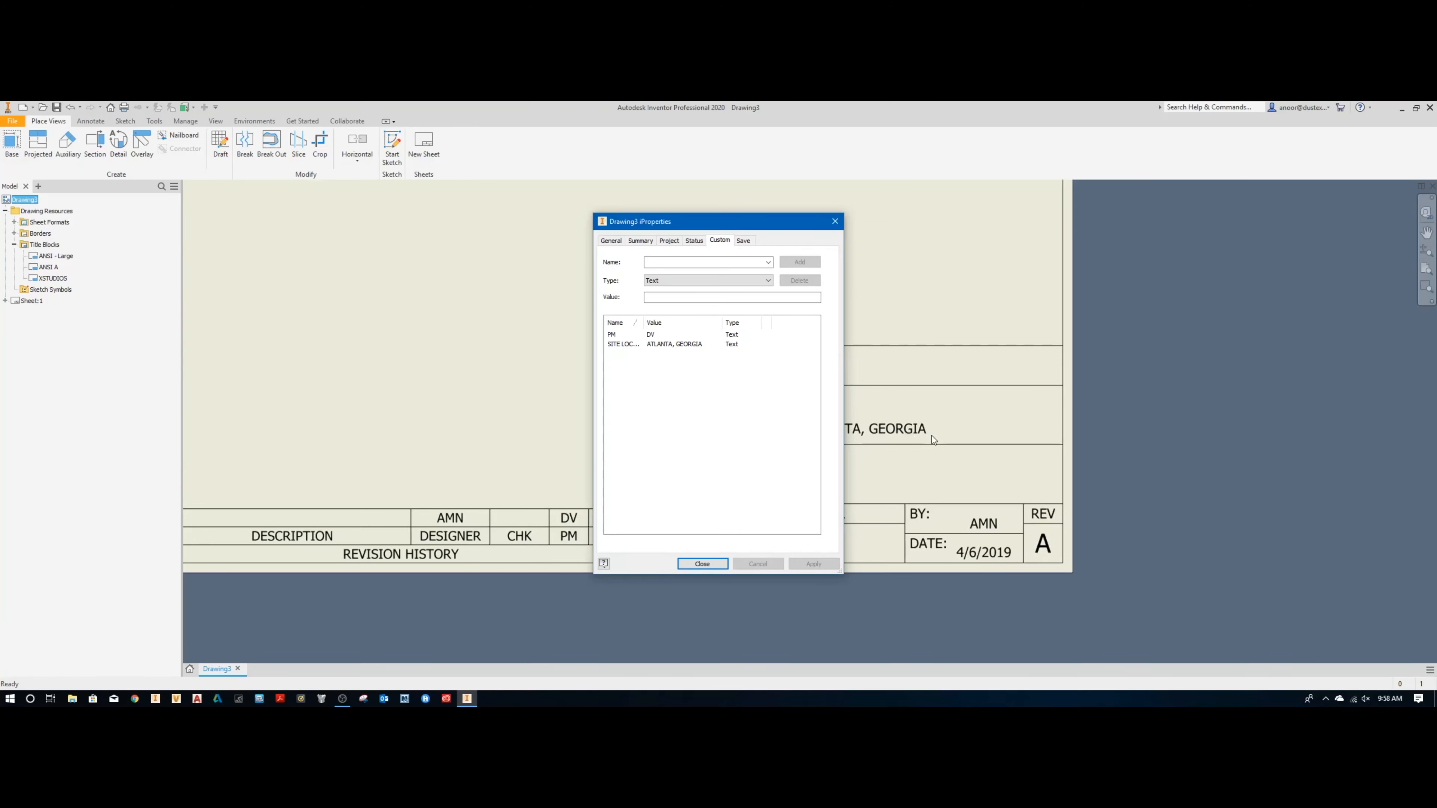
pyautogui.click(669, 345)
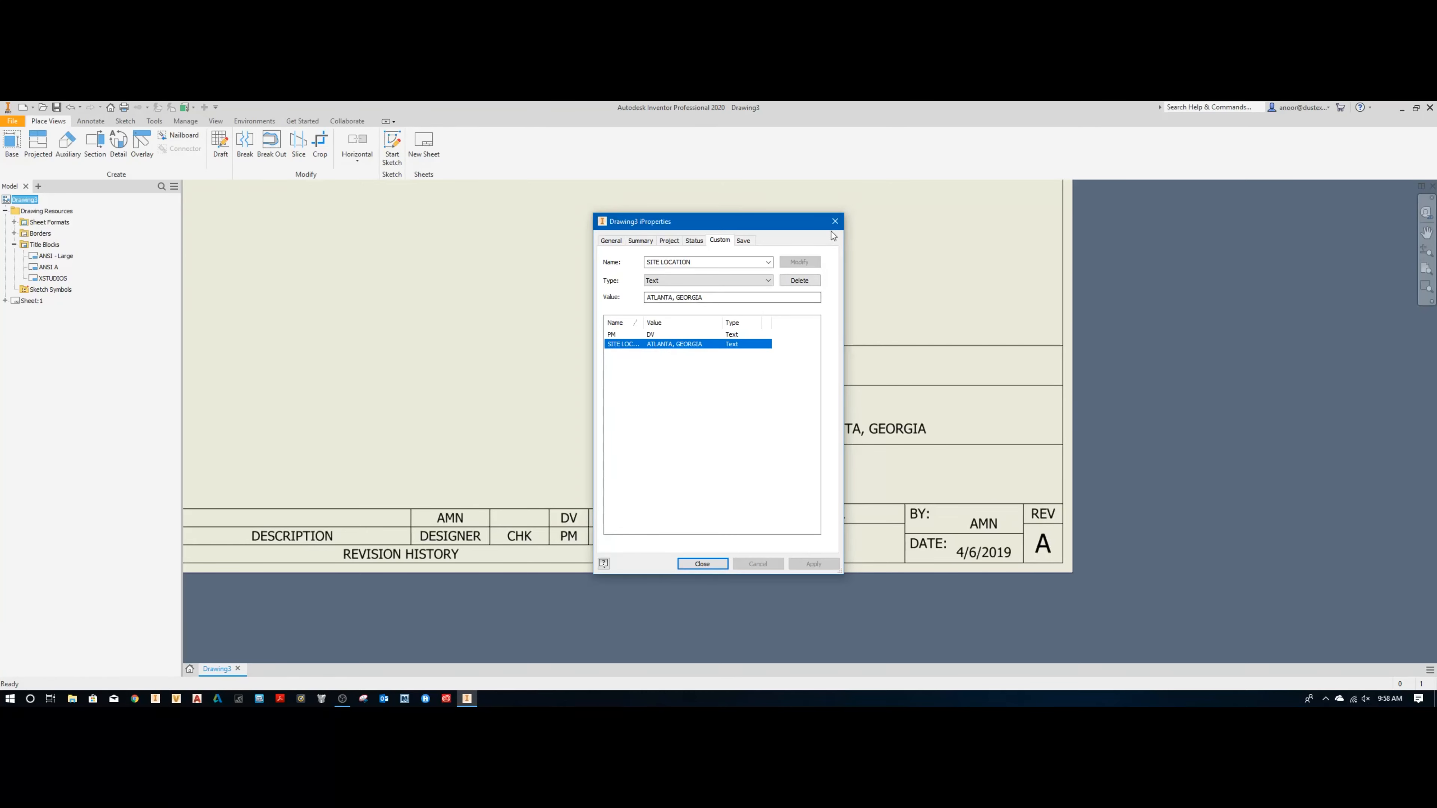
pyautogui.click(835, 221)
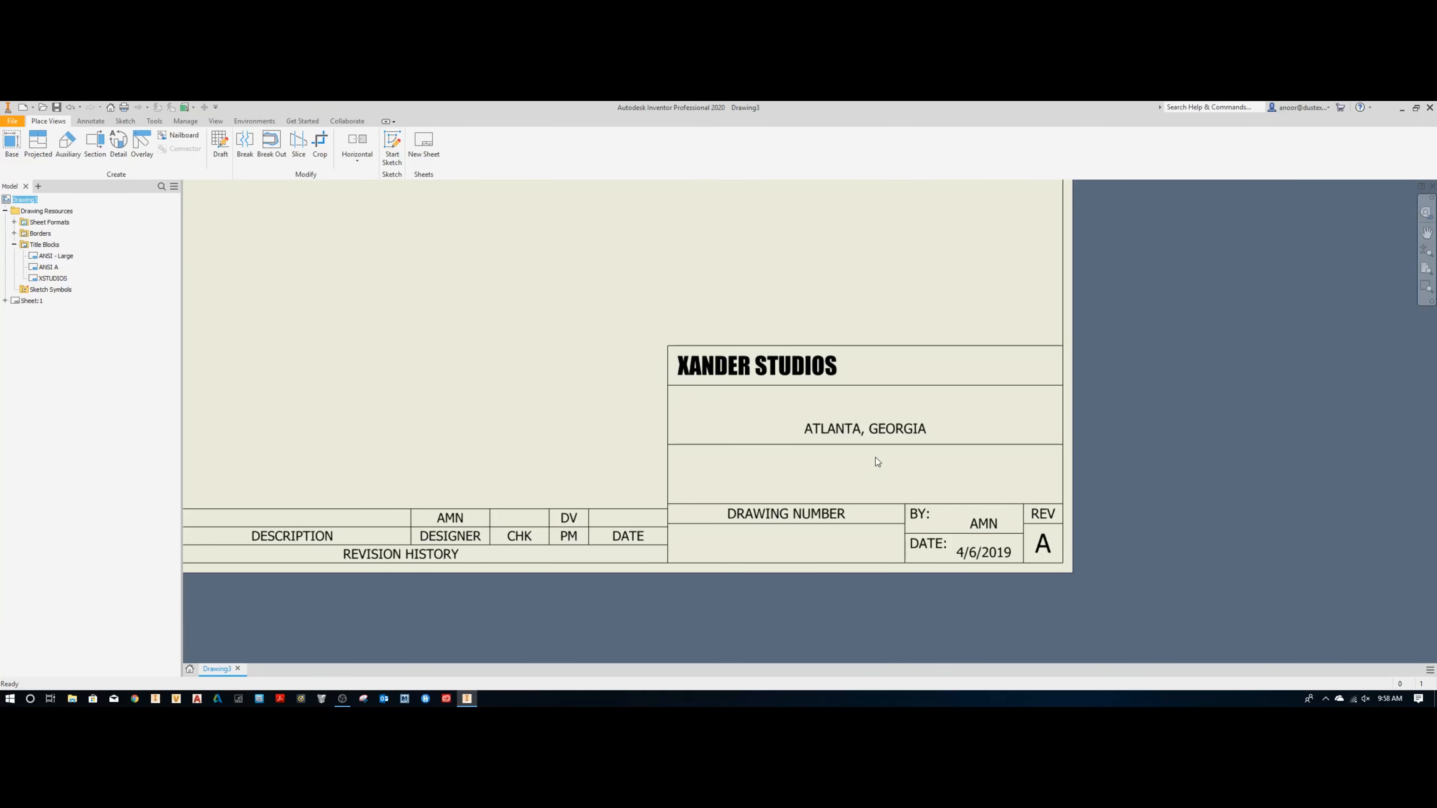
# Step: Open the field text of the XSTUDIOS title block on Sheet:1 and filter the property fields to Prompted Entry
pyautogui.press('Home')
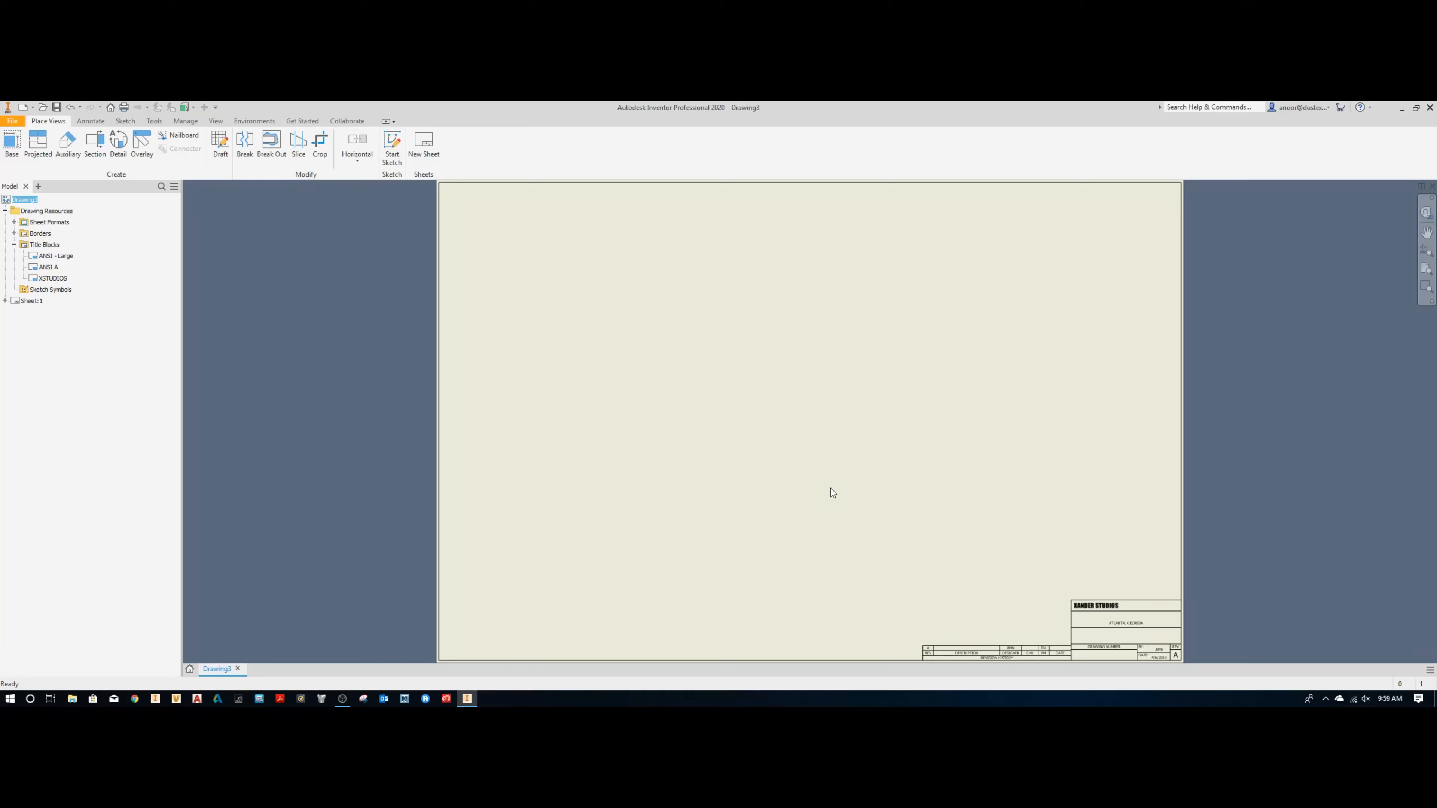
pyautogui.click(13, 244)
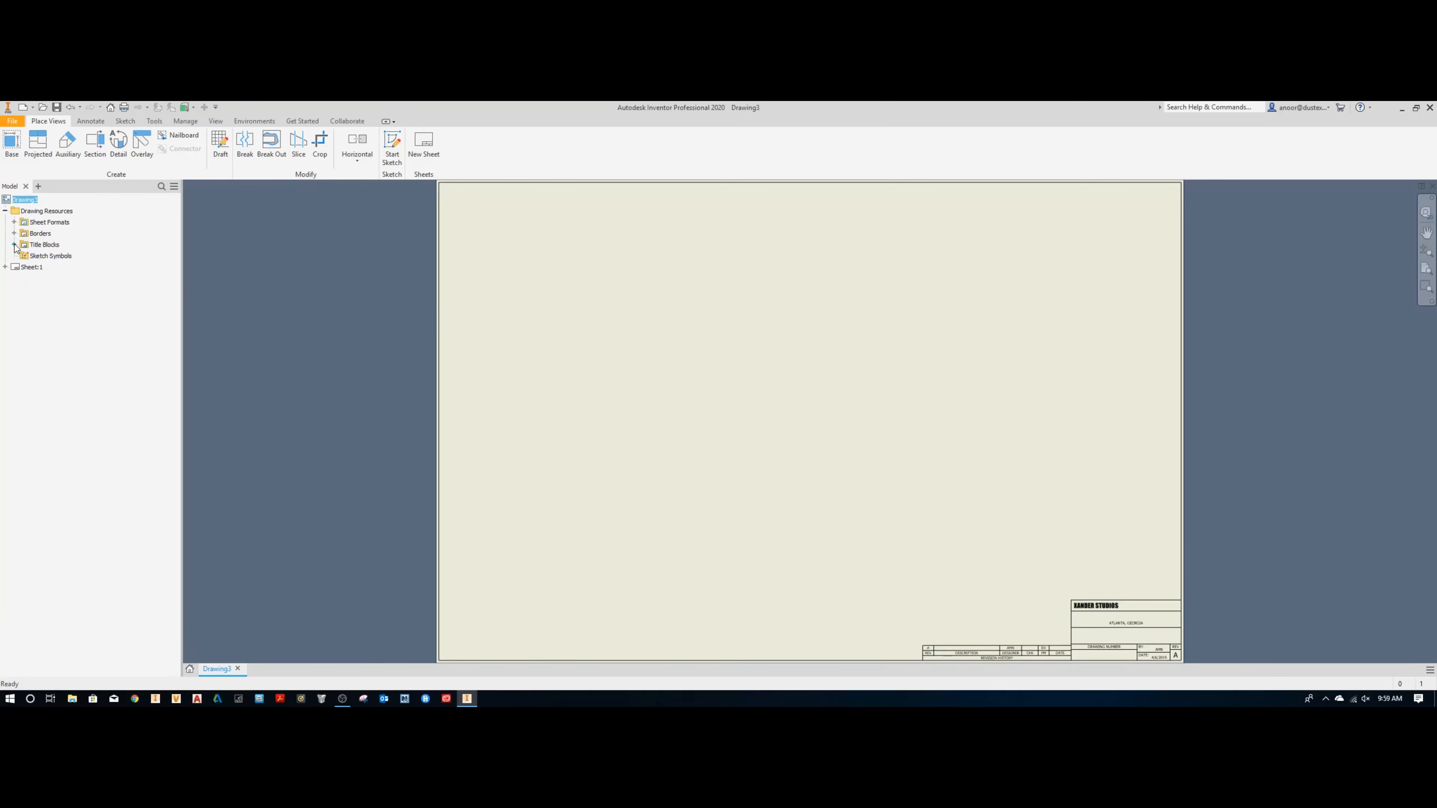
pyautogui.click(5, 267)
pyautogui.click(14, 290)
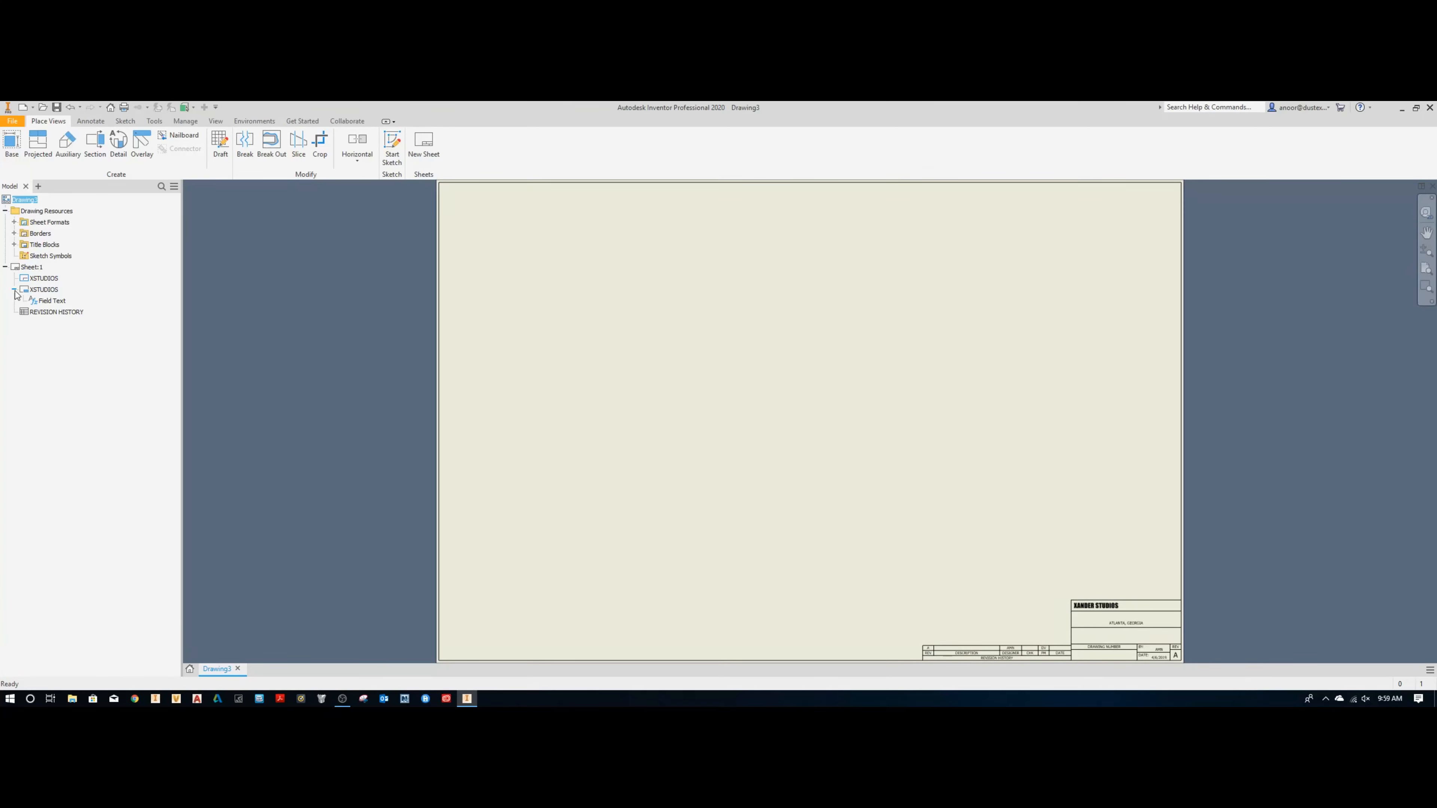
pyautogui.rightClick(48, 303)
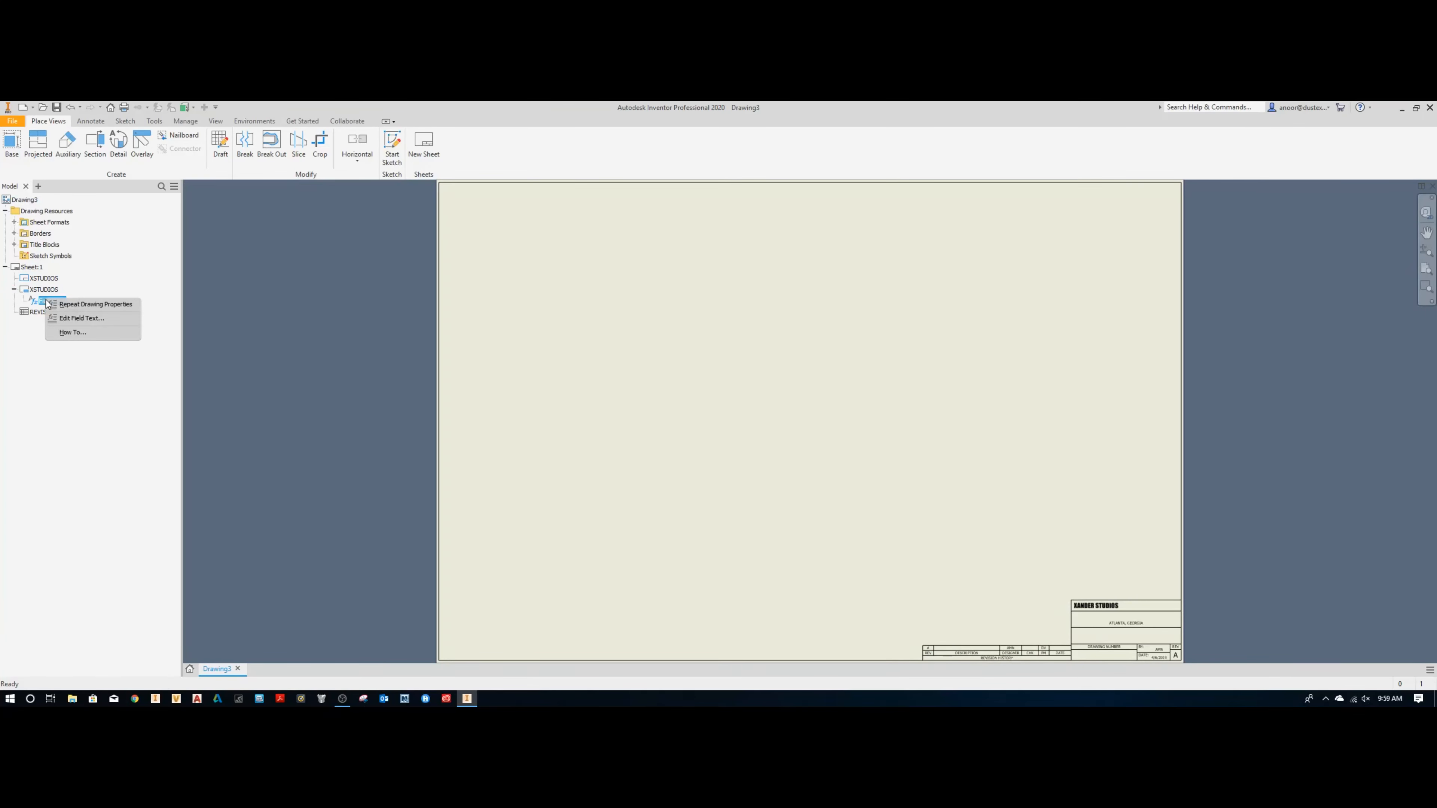
pyautogui.click(80, 319)
pyautogui.click(286, 210)
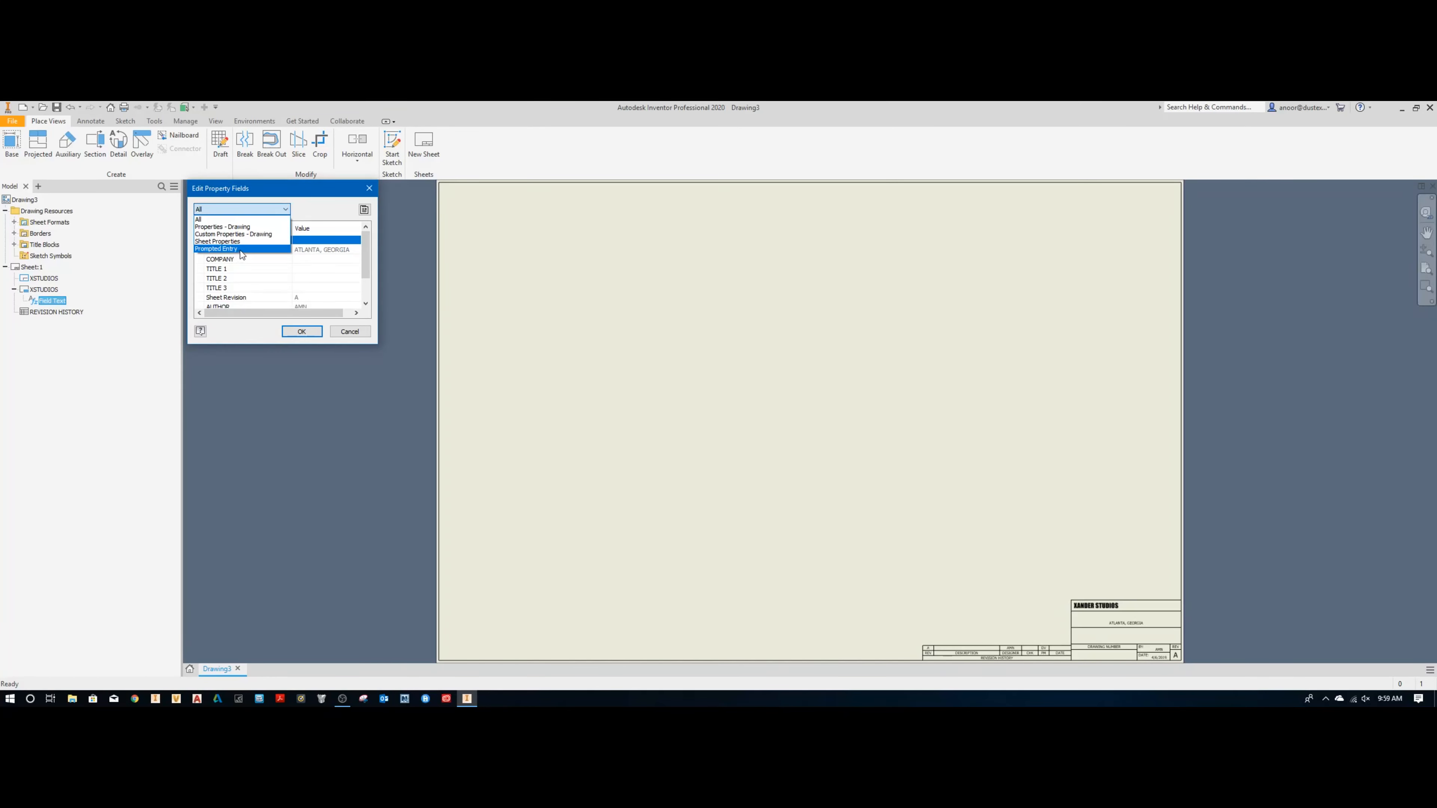
pyautogui.click(241, 250)
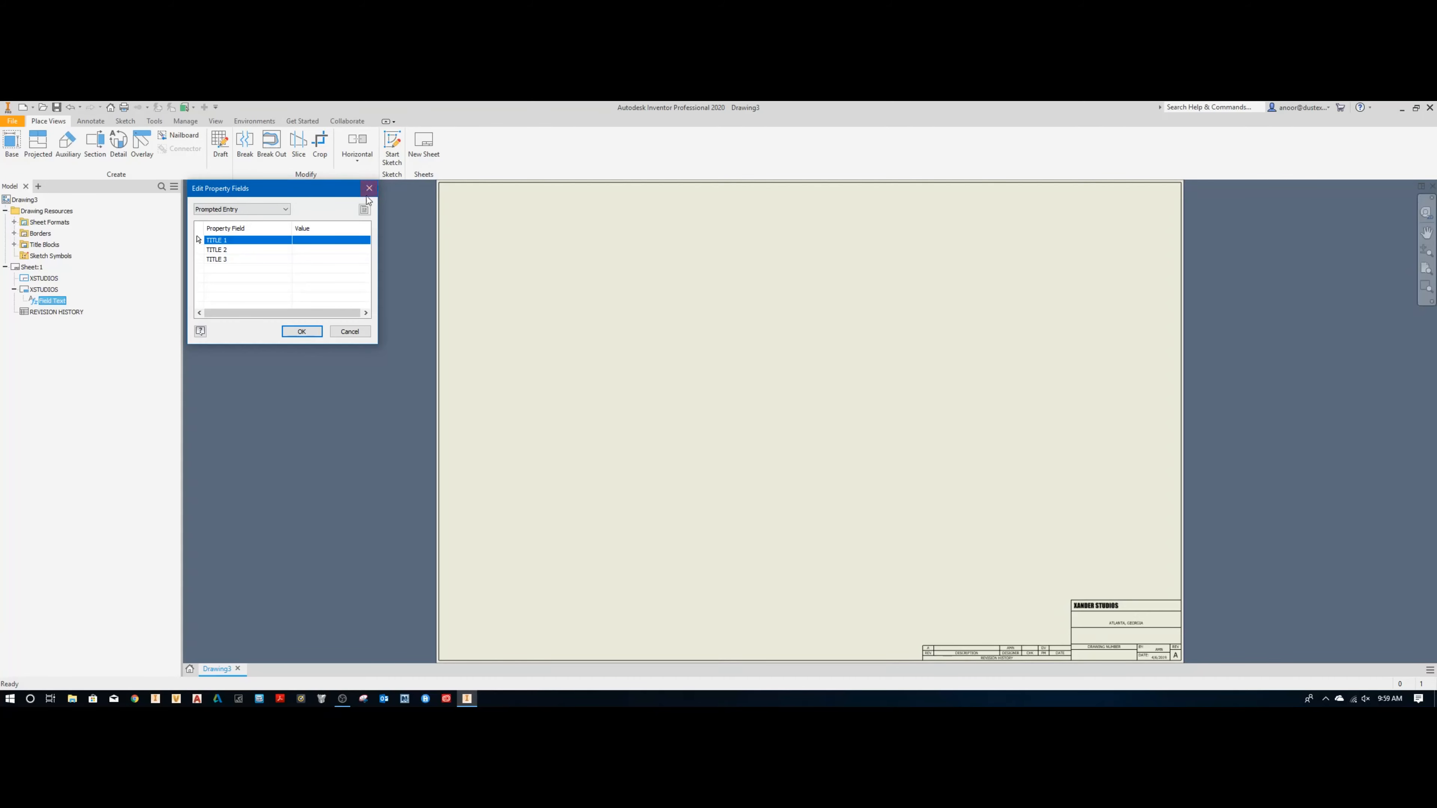
# Step: Set the prompted entries TITLE 1 to YOUTUBE CHANNEL and TITLE 2 to XANDER STUDIOS
pyautogui.click(320, 240)
pyautogui.write('you')
pyautogui.write('YOUTUBE CHANNEL')
pyautogui.press('Return')
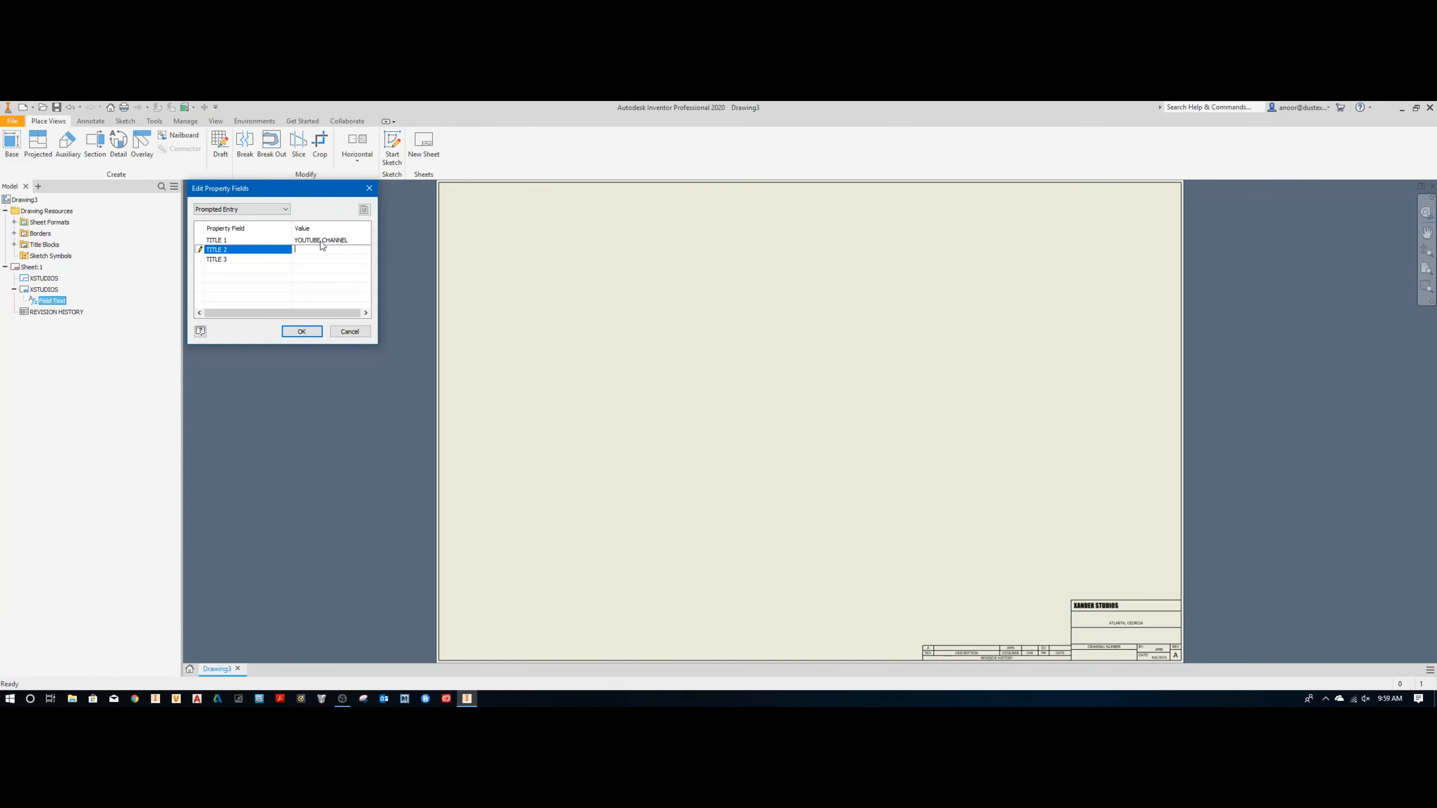
pyautogui.write('XANDER STUDIOS')
pyautogui.press('Return')
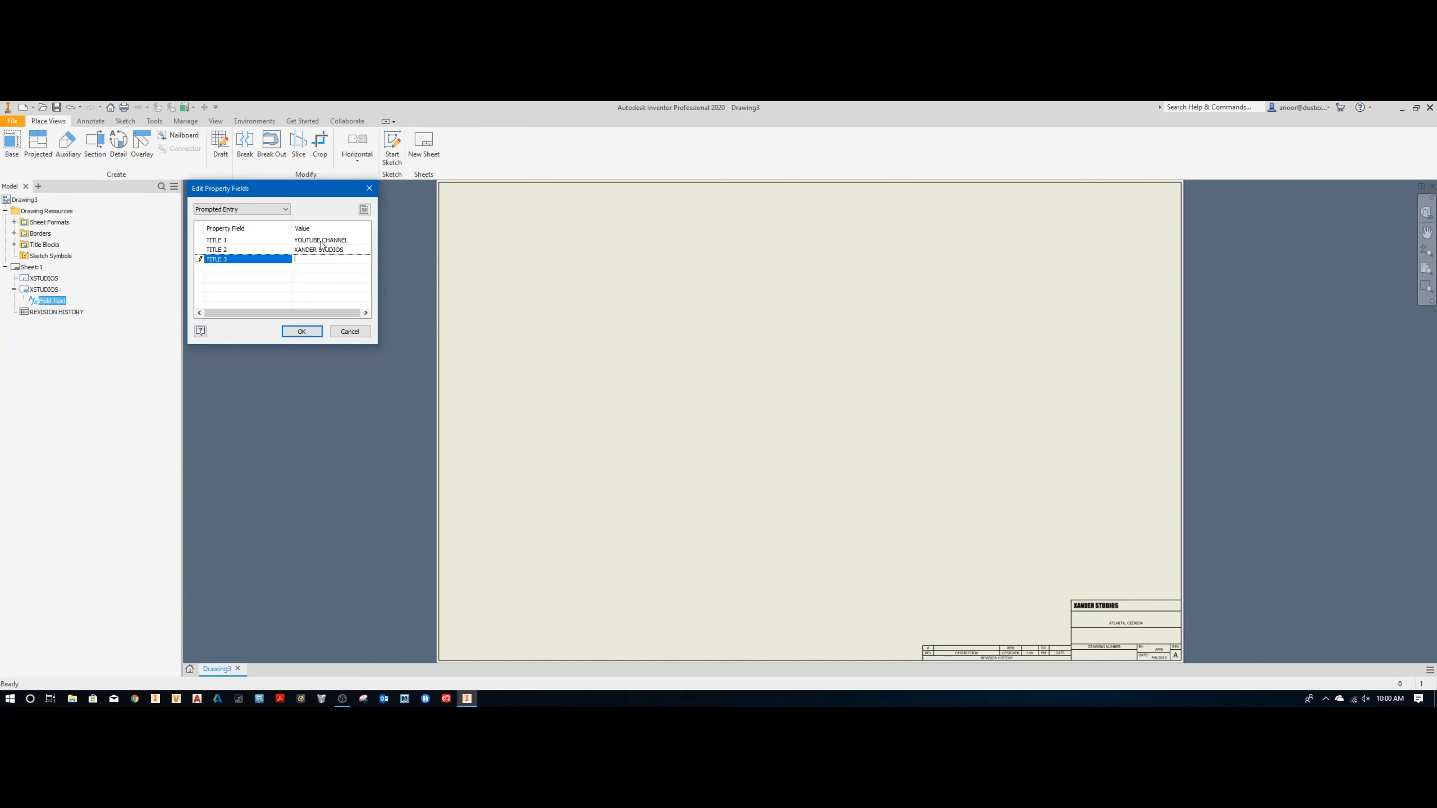
# Step: Set the prompted entry TITLE 3 to I DON'T KNOW WHAT TO SAY HERE and accept the title block entries
pyautogui.write('I')
pyautogui.write(" DON'T KNOW WHA")
pyautogui.write('T TO SAY HERE')
pyautogui.press('Return')
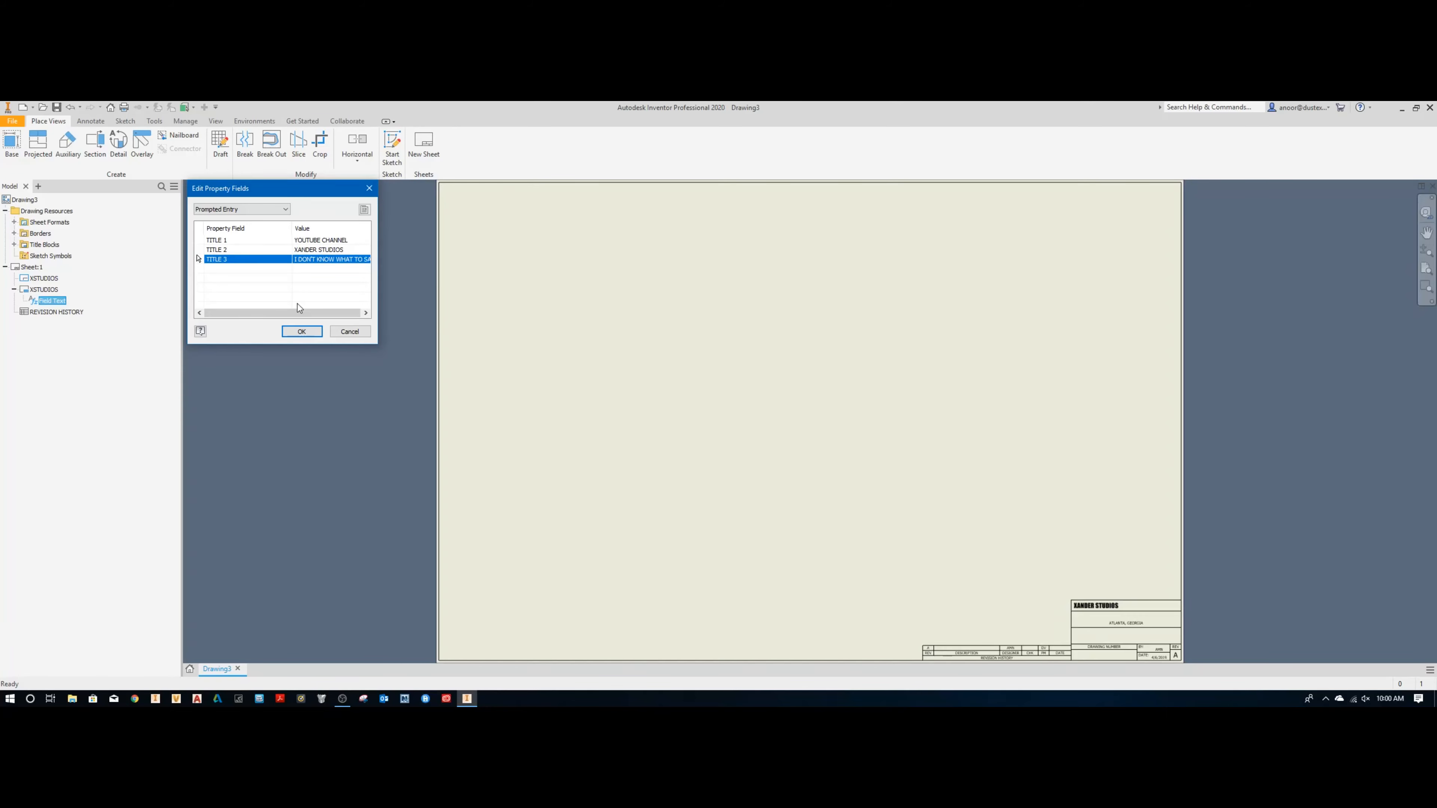
pyautogui.press('Return')
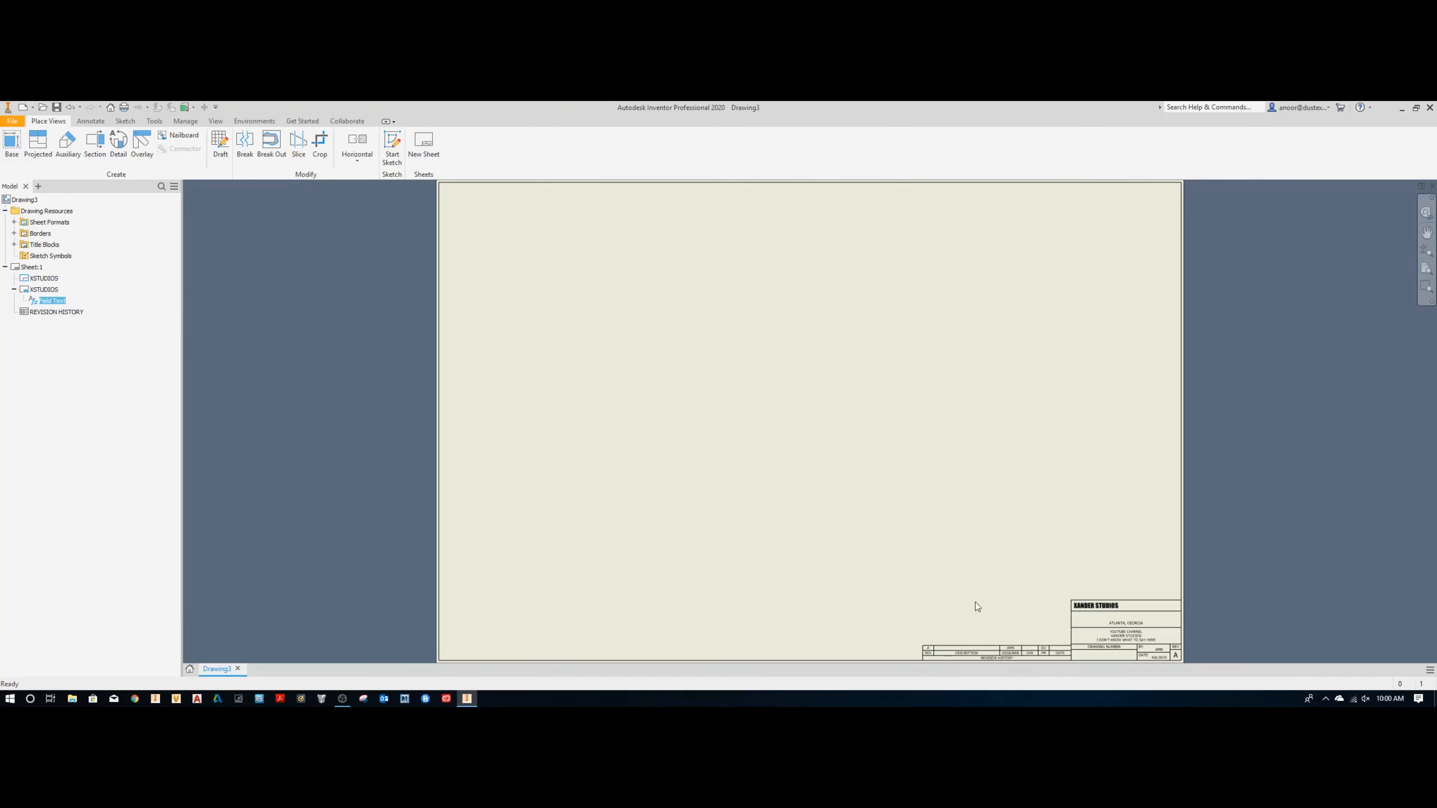
pyautogui.scroll(5, 975, 602)
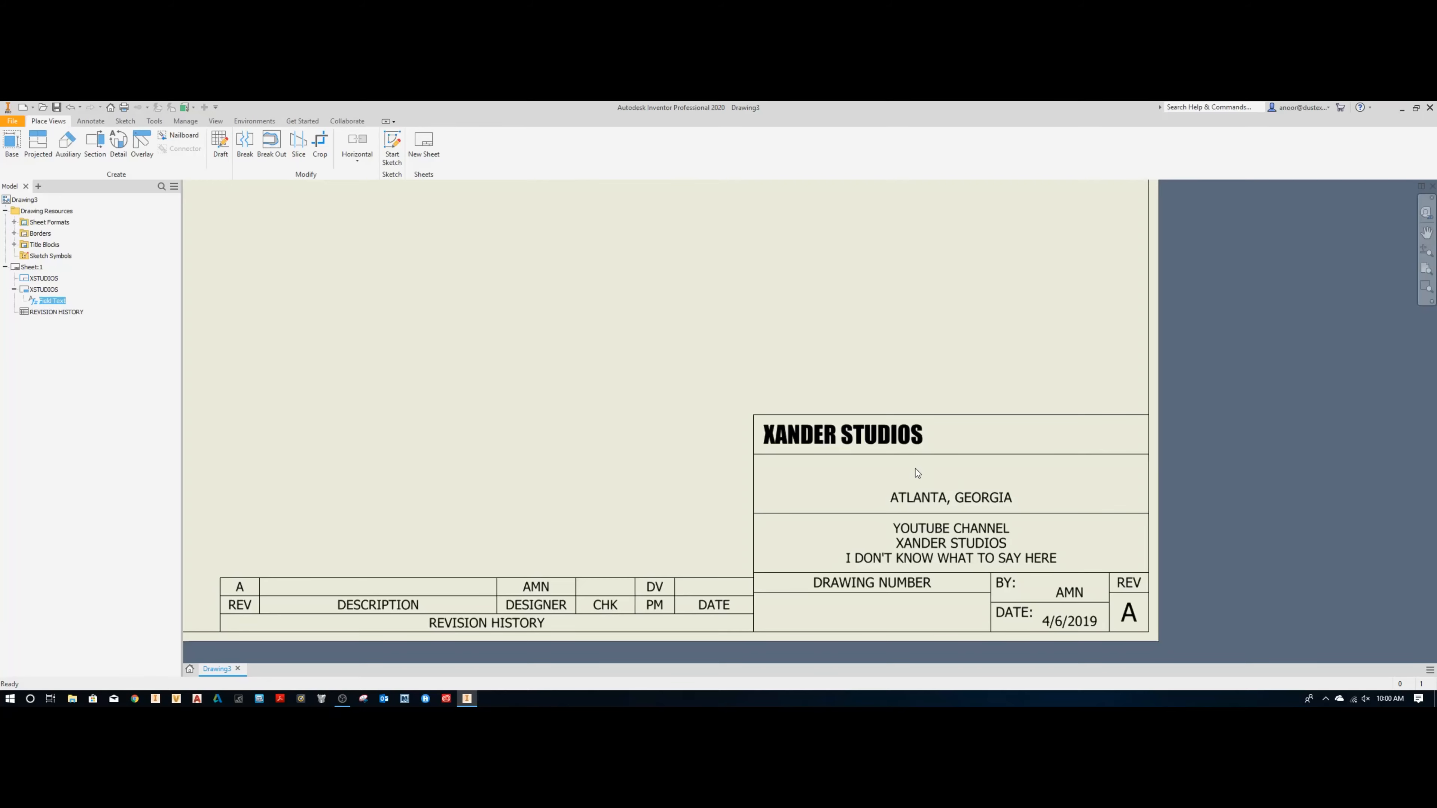
# Step: Set the Company property in the drawing's iProperties to SOME CHINA FACILITY and apply it
pyautogui.rightClick(27, 200)
pyautogui.click(62, 304)
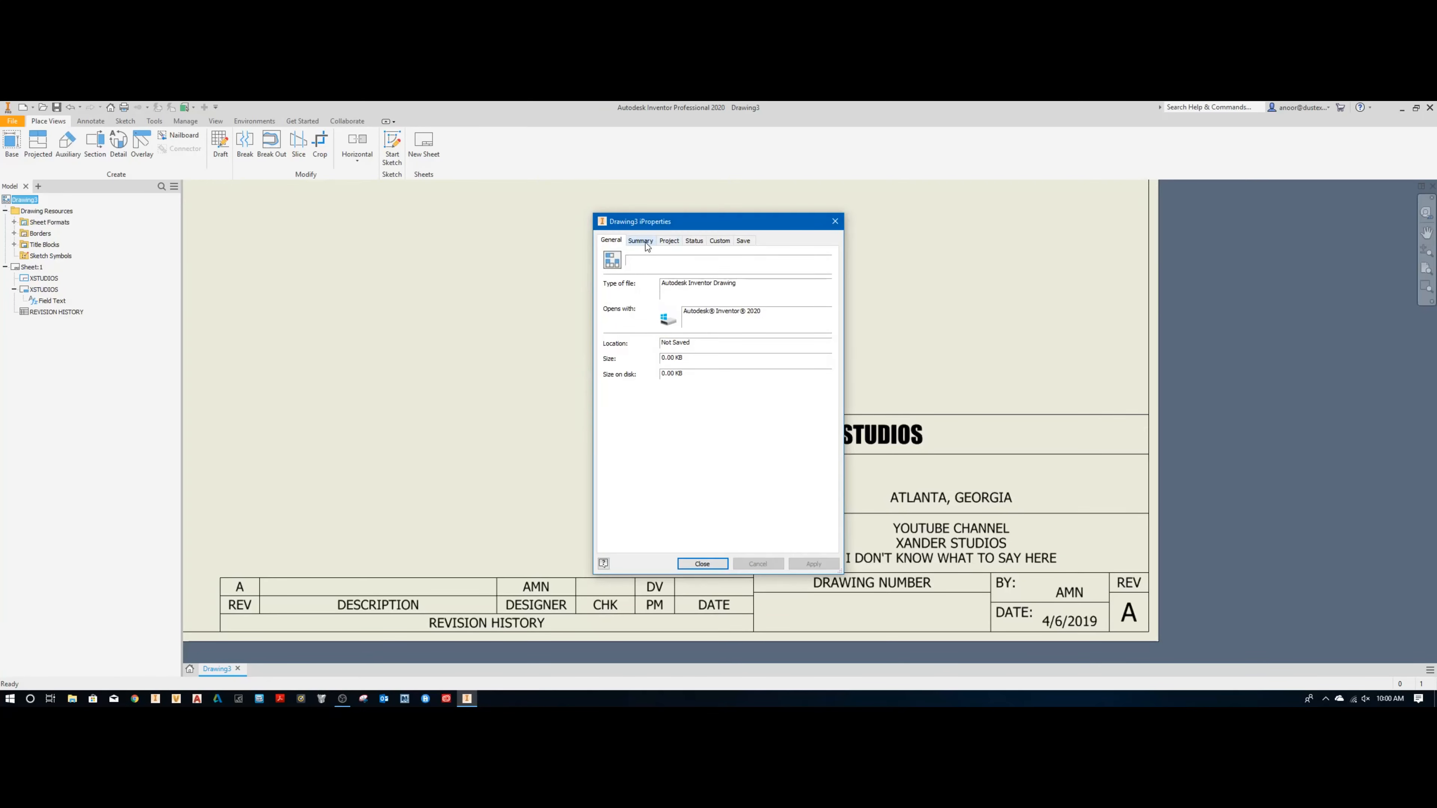
pyautogui.click(645, 241)
pyautogui.click(671, 319)
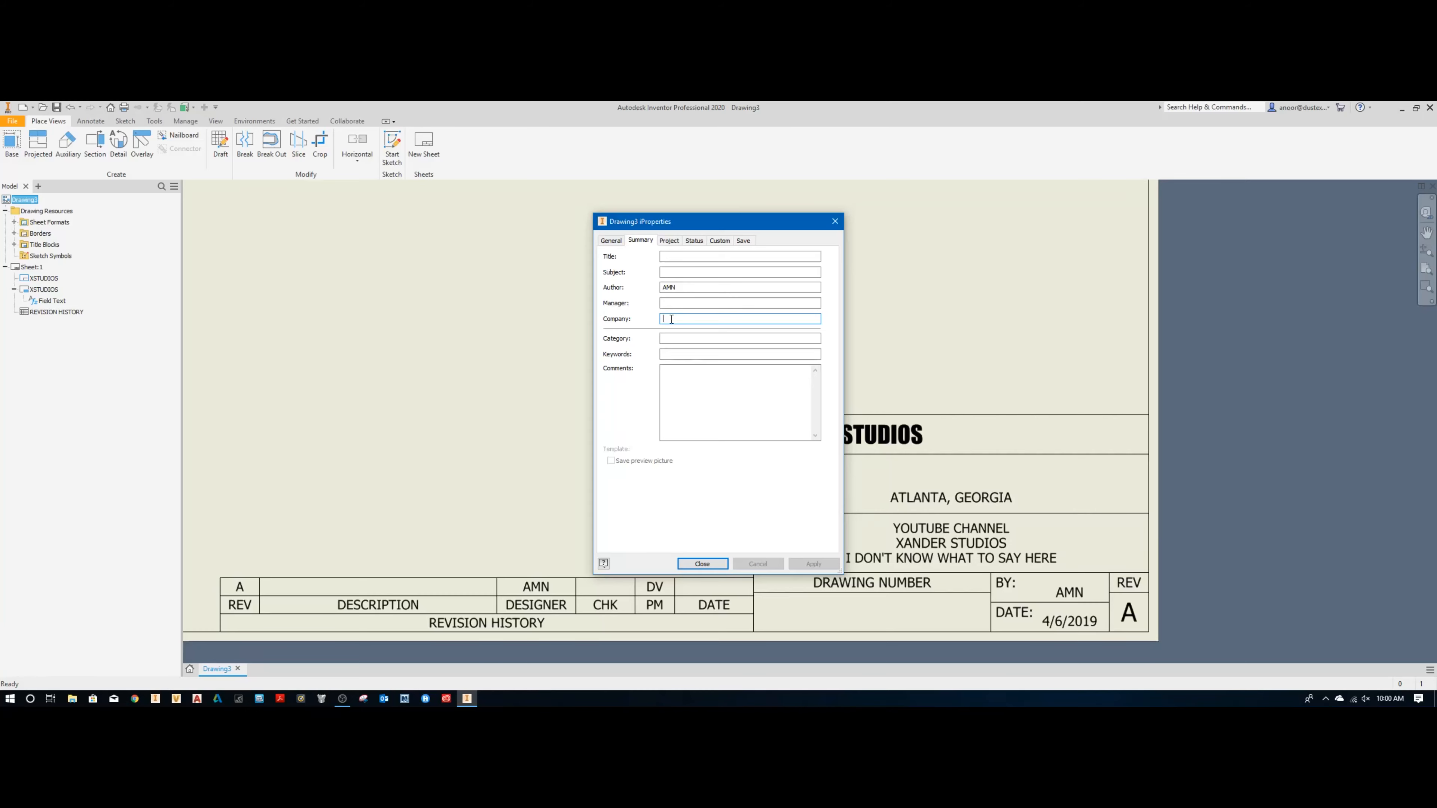
pyautogui.write('SOME CHINA FACILITY')
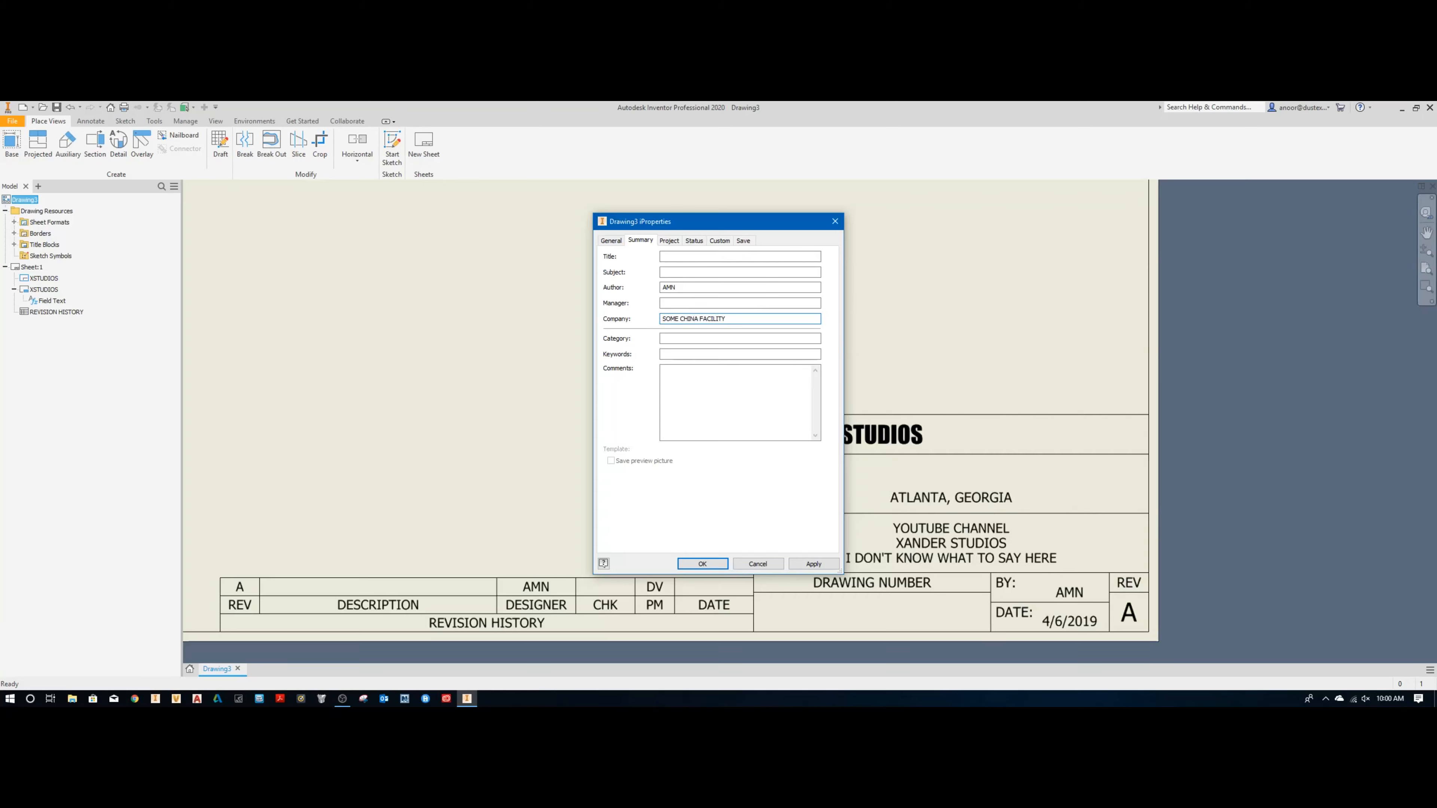
pyautogui.hotkey('alt', 'a')
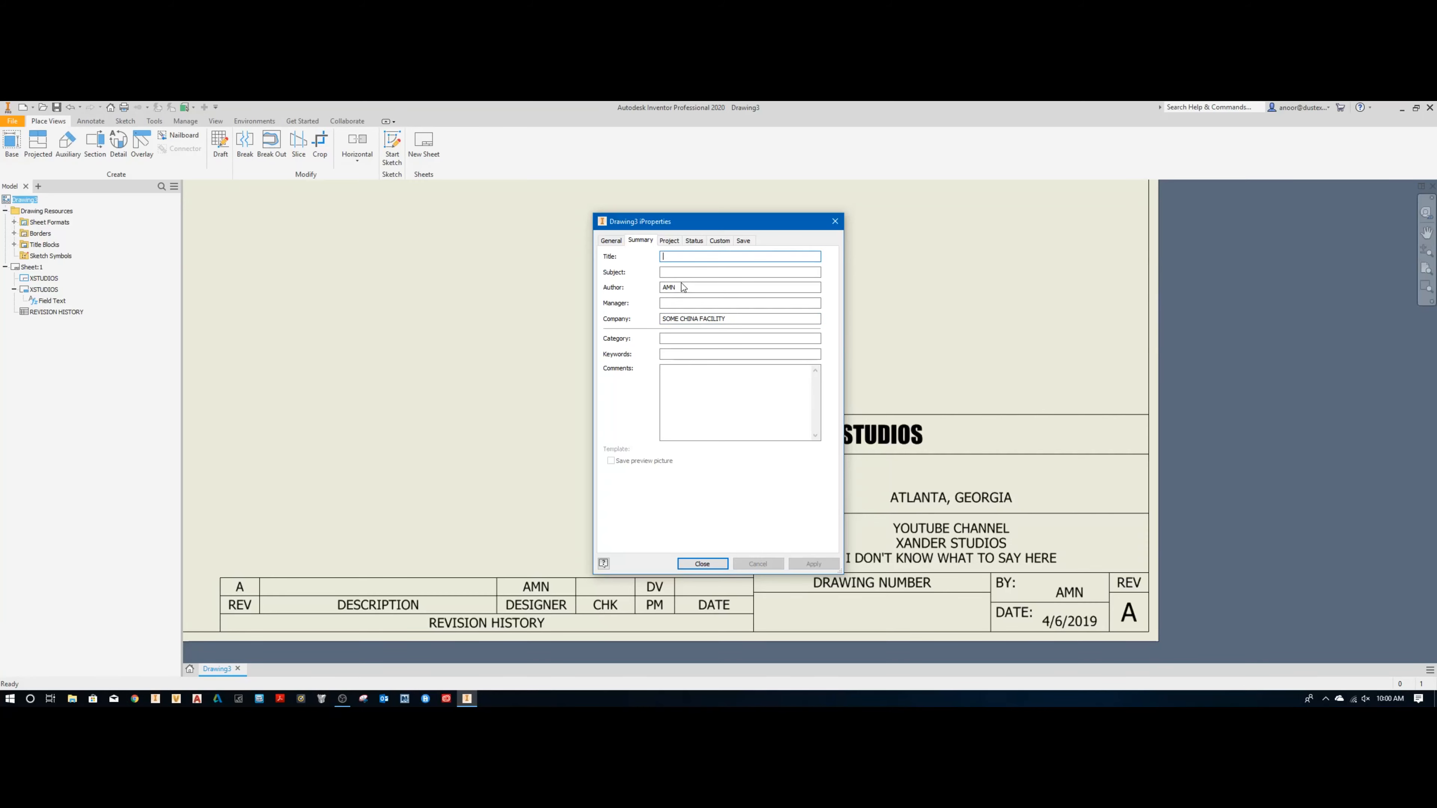
# Step: Set the Project property in the drawing's iProperties to CUSTOM TITLE BLOCKS, apply it and close the iProperties
pyautogui.click(673, 255)
pyautogui.click(674, 243)
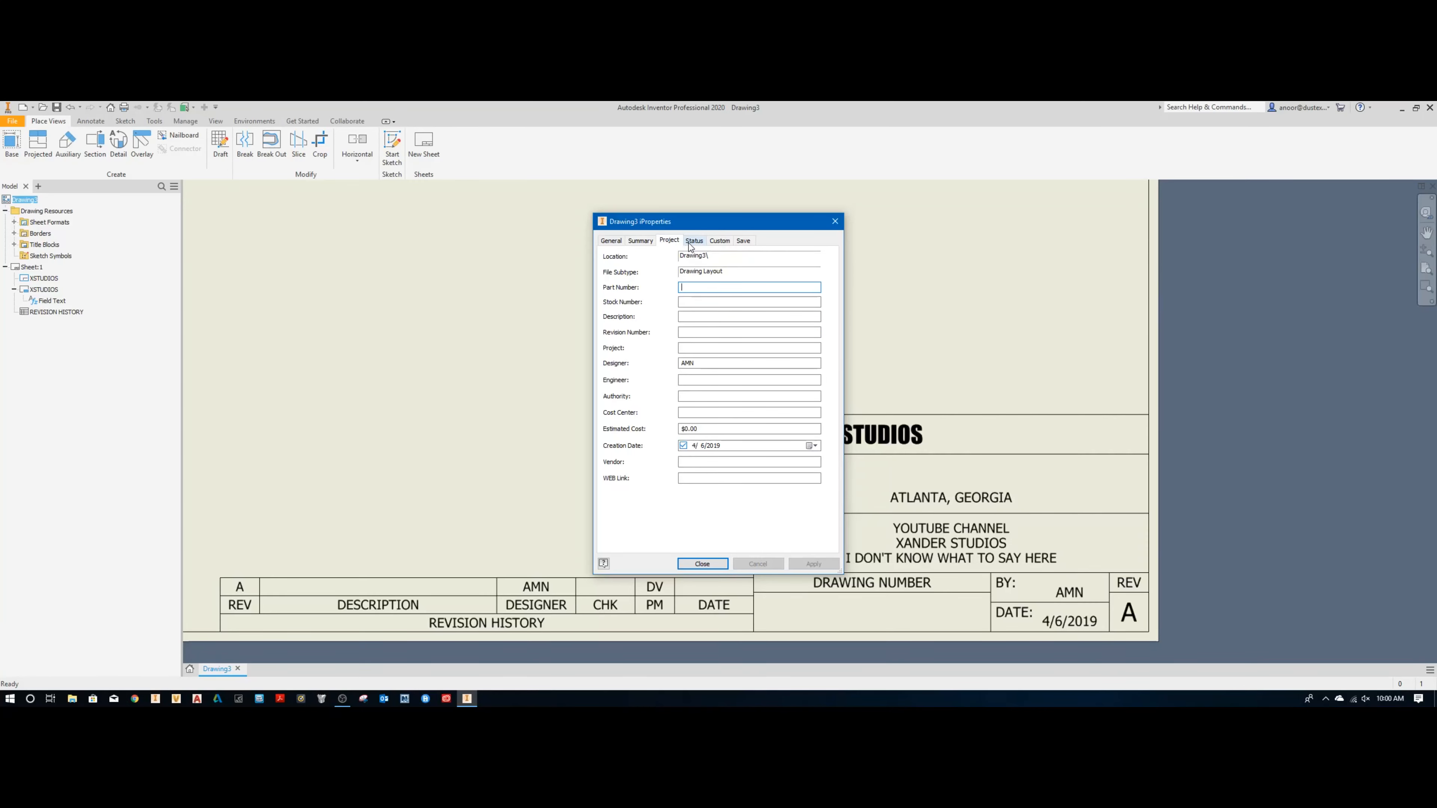
pyautogui.click(691, 348)
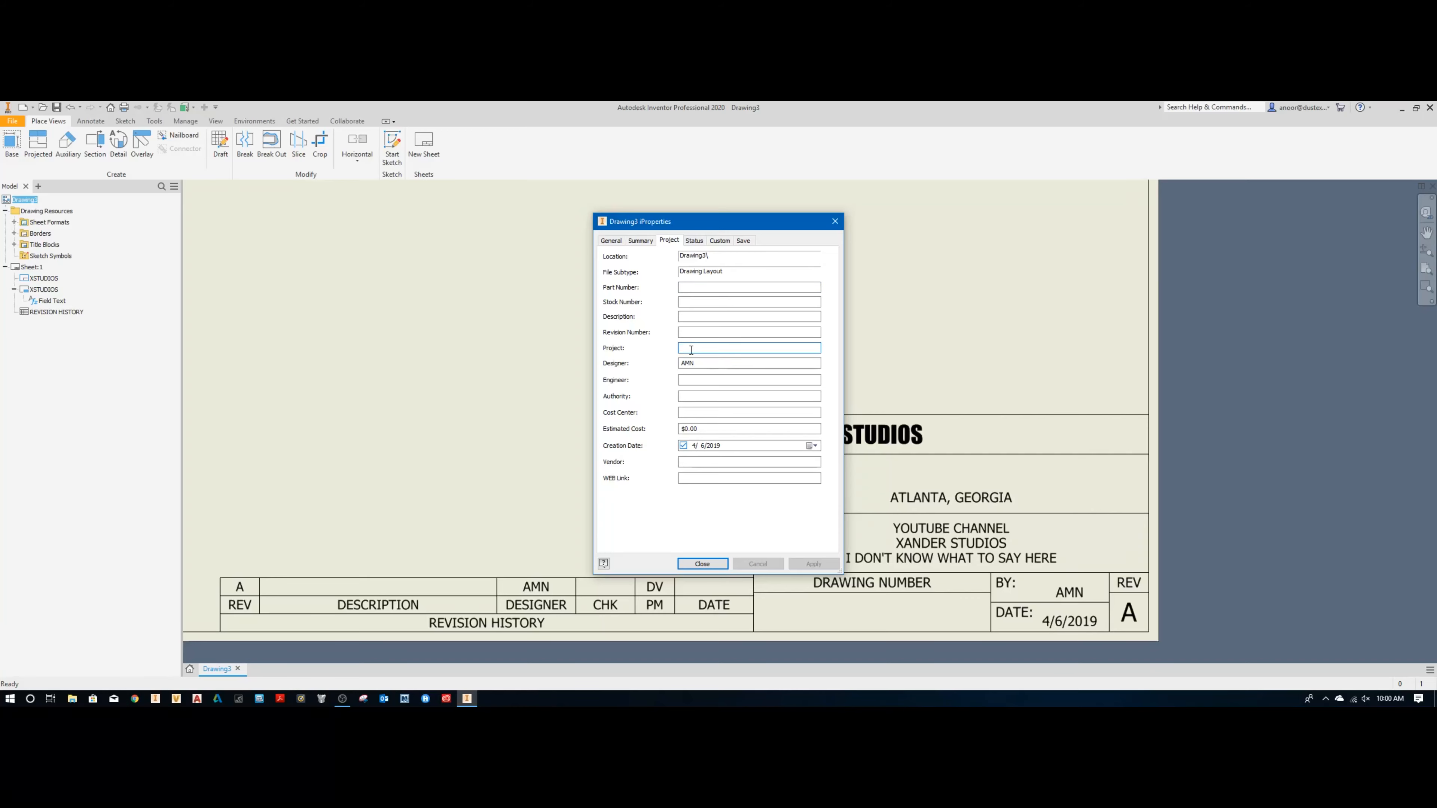
pyautogui.write('CUSTOM TITLE BLOCKS')
pyautogui.click(813, 564)
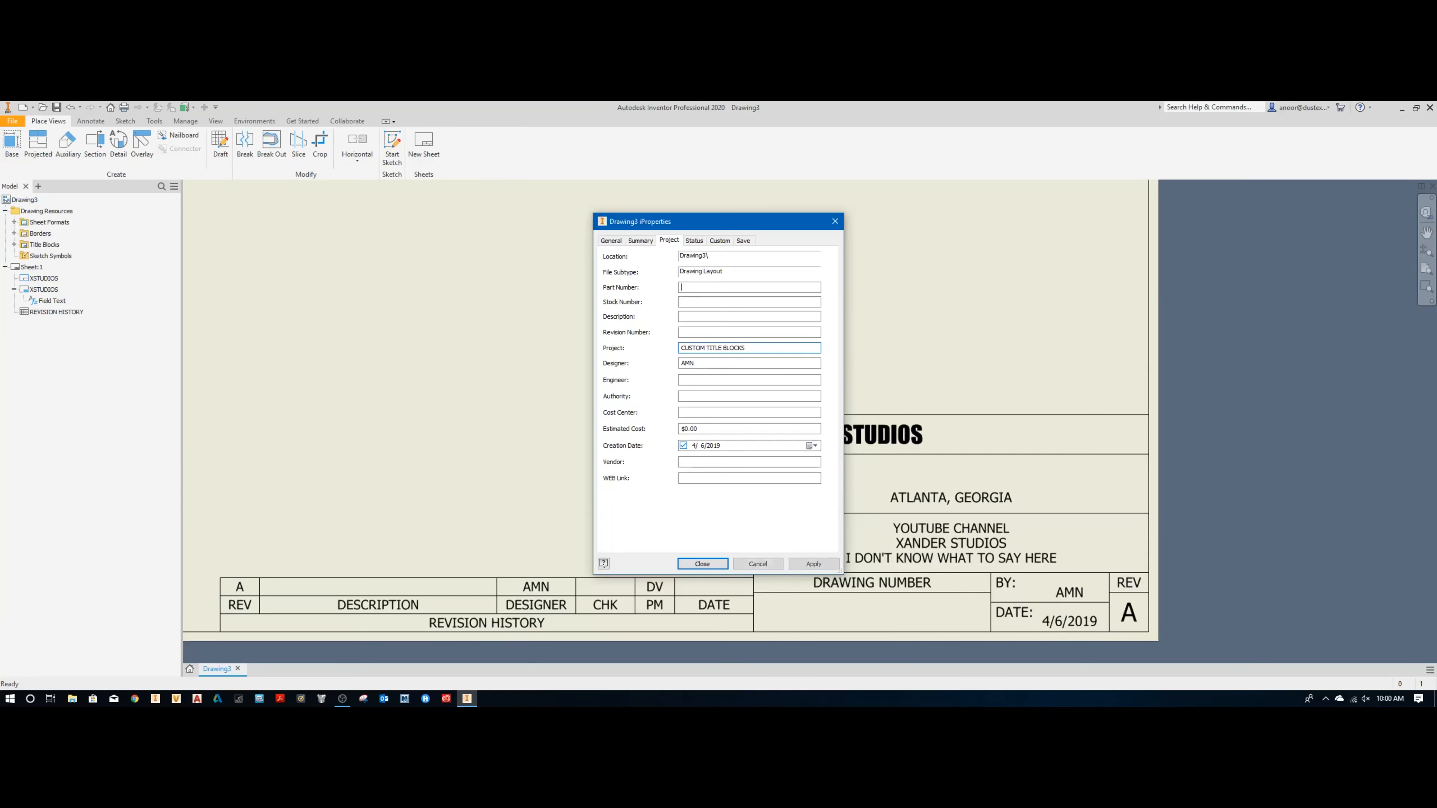
pyautogui.click(702, 563)
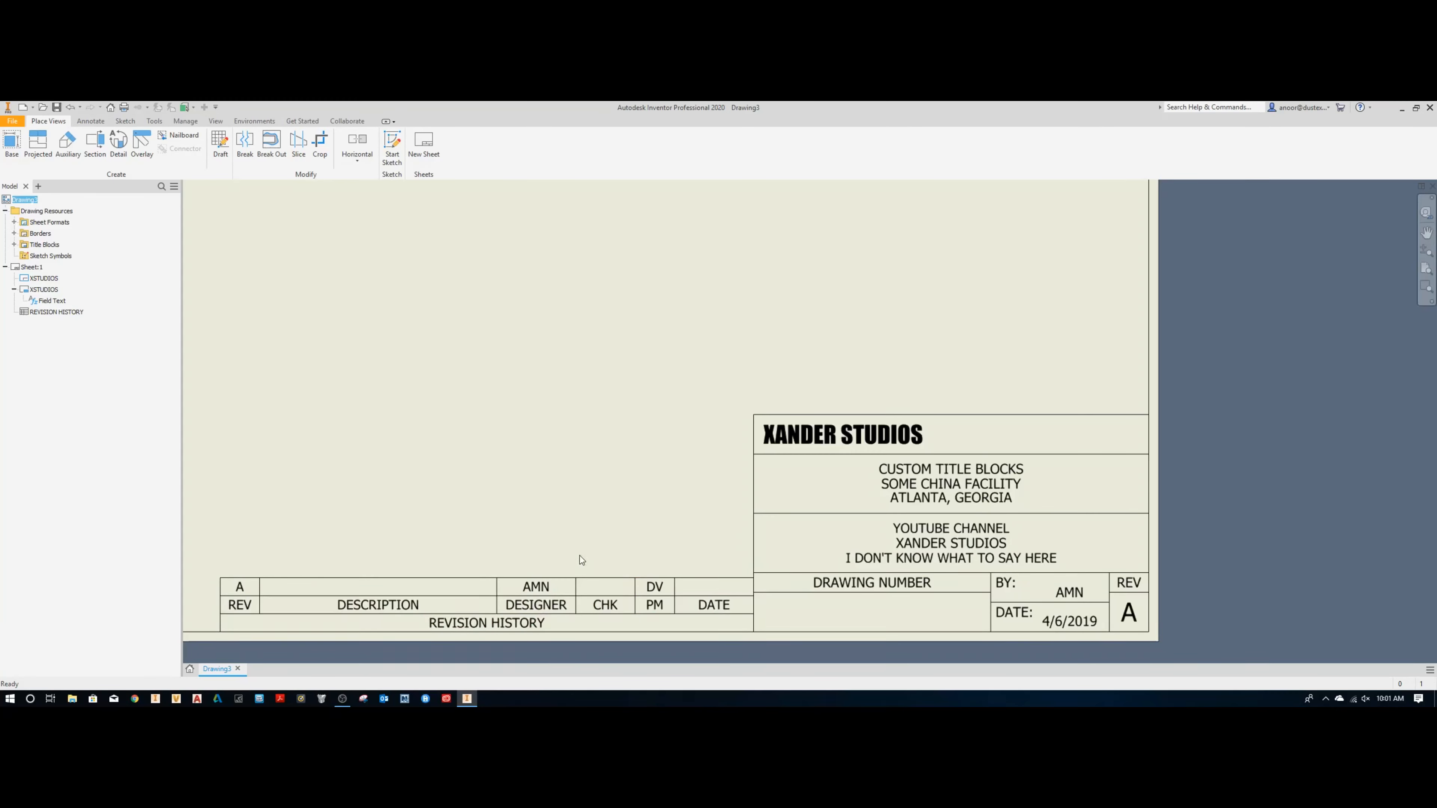
# Step: Start defining a new border in the drawing resources and undo it
pyautogui.click(536, 610)
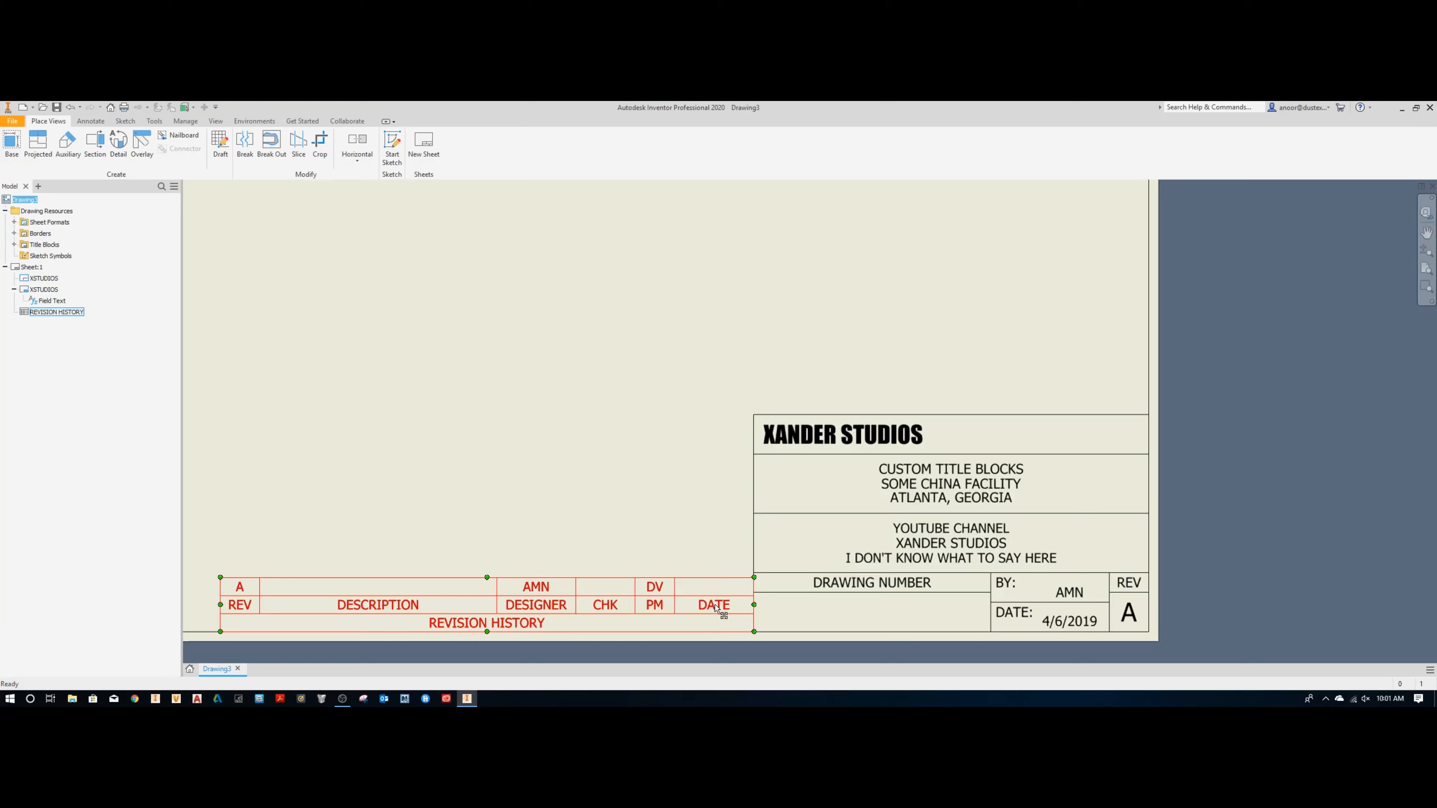
pyautogui.press('Home')
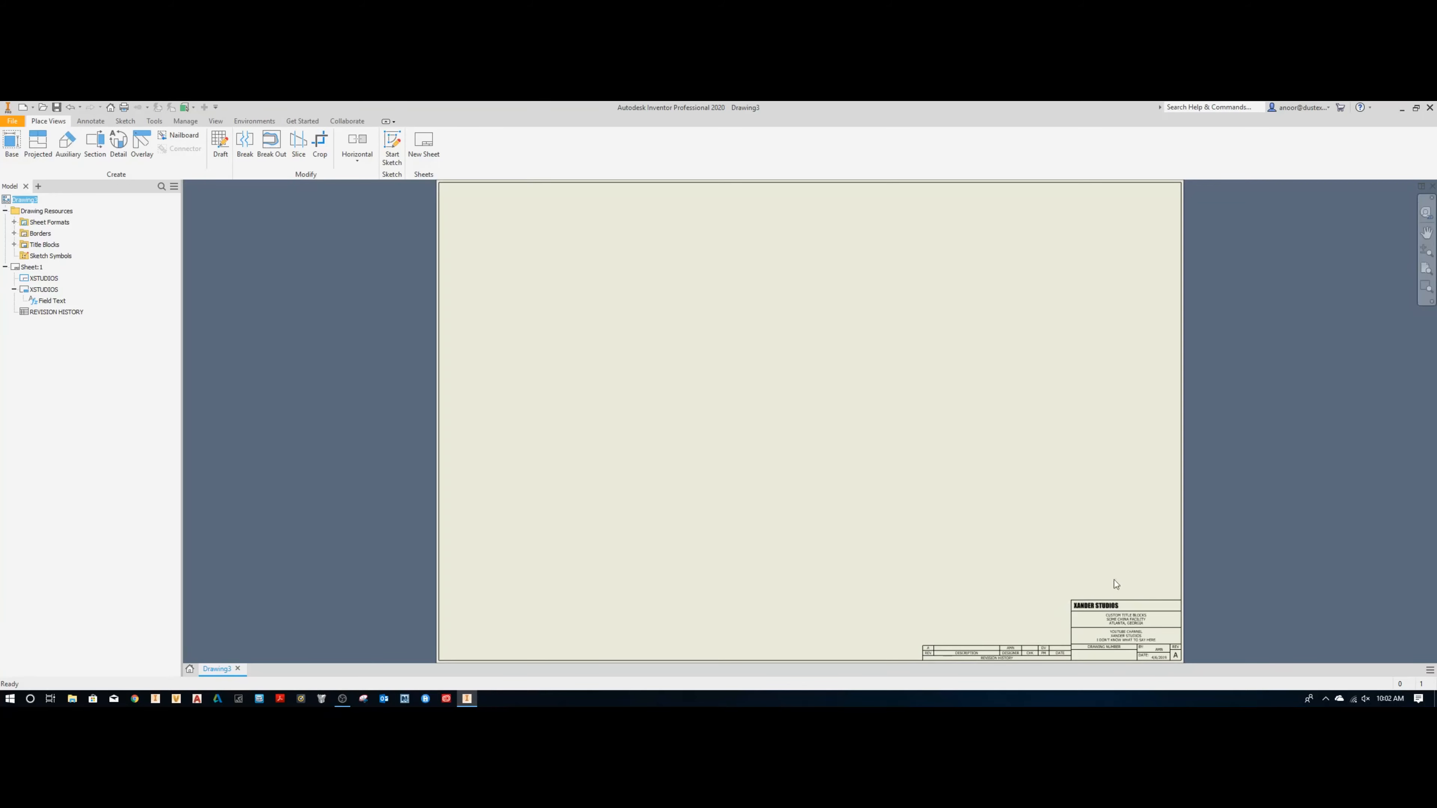
pyautogui.rightClick(24, 237)
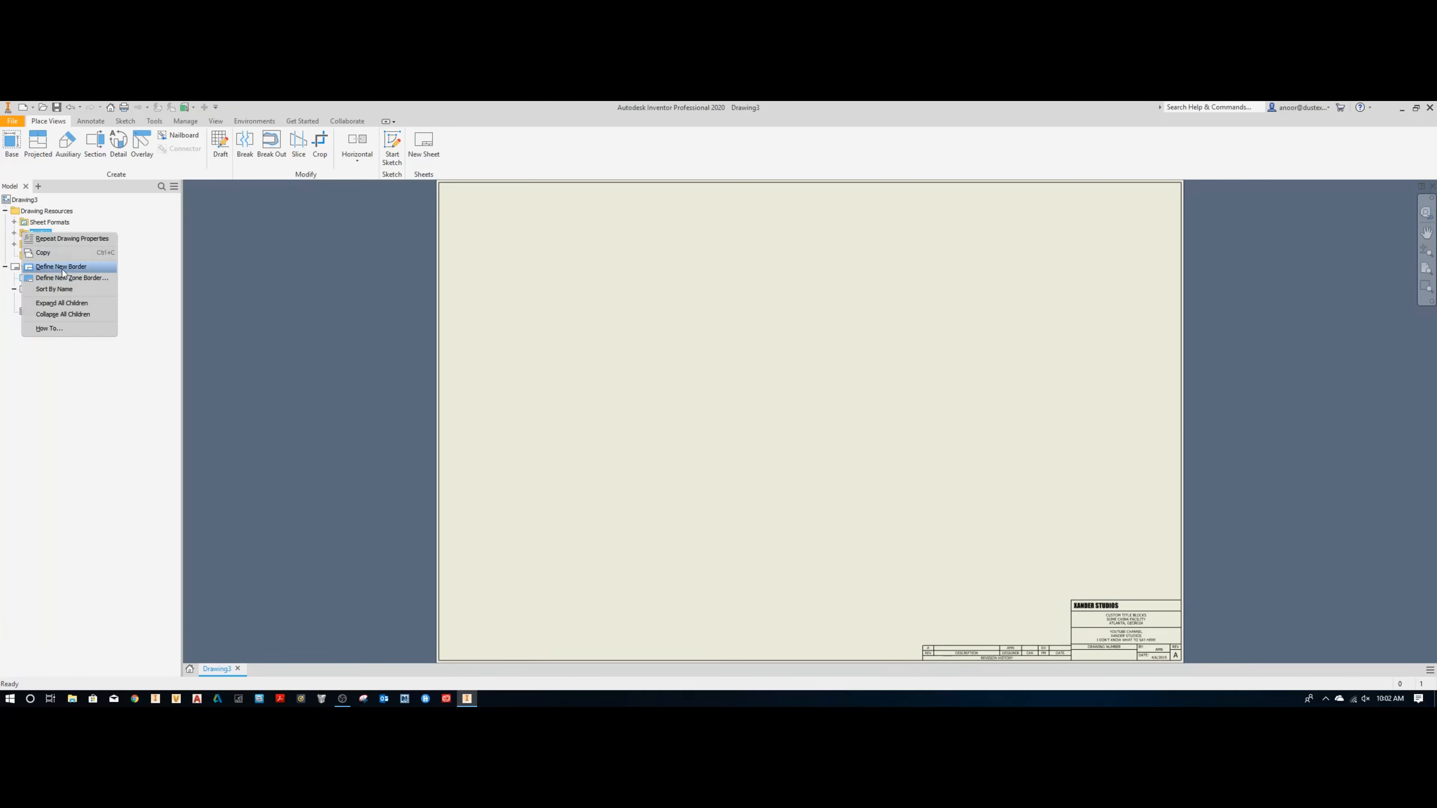
pyautogui.click(66, 273)
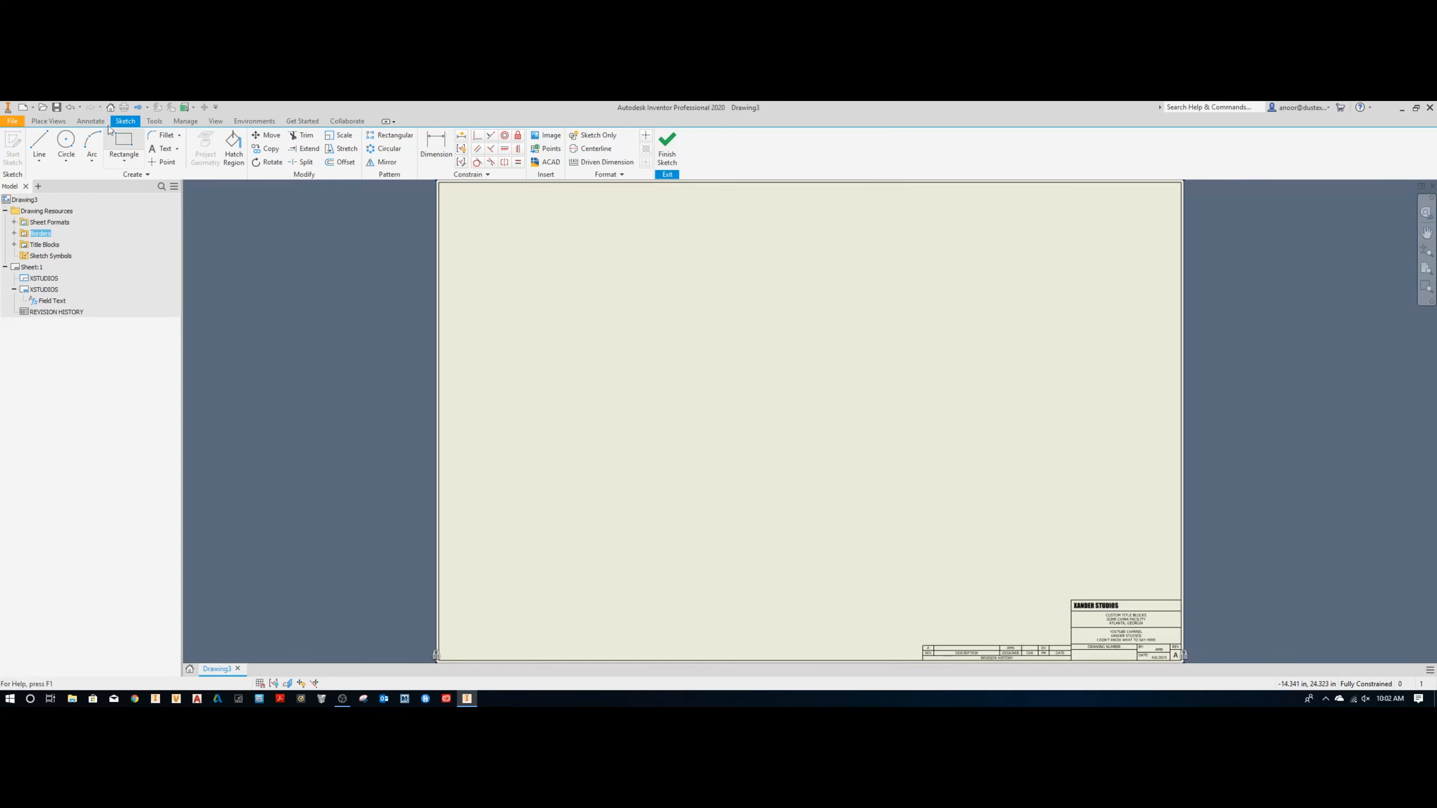
pyautogui.click(72, 107)
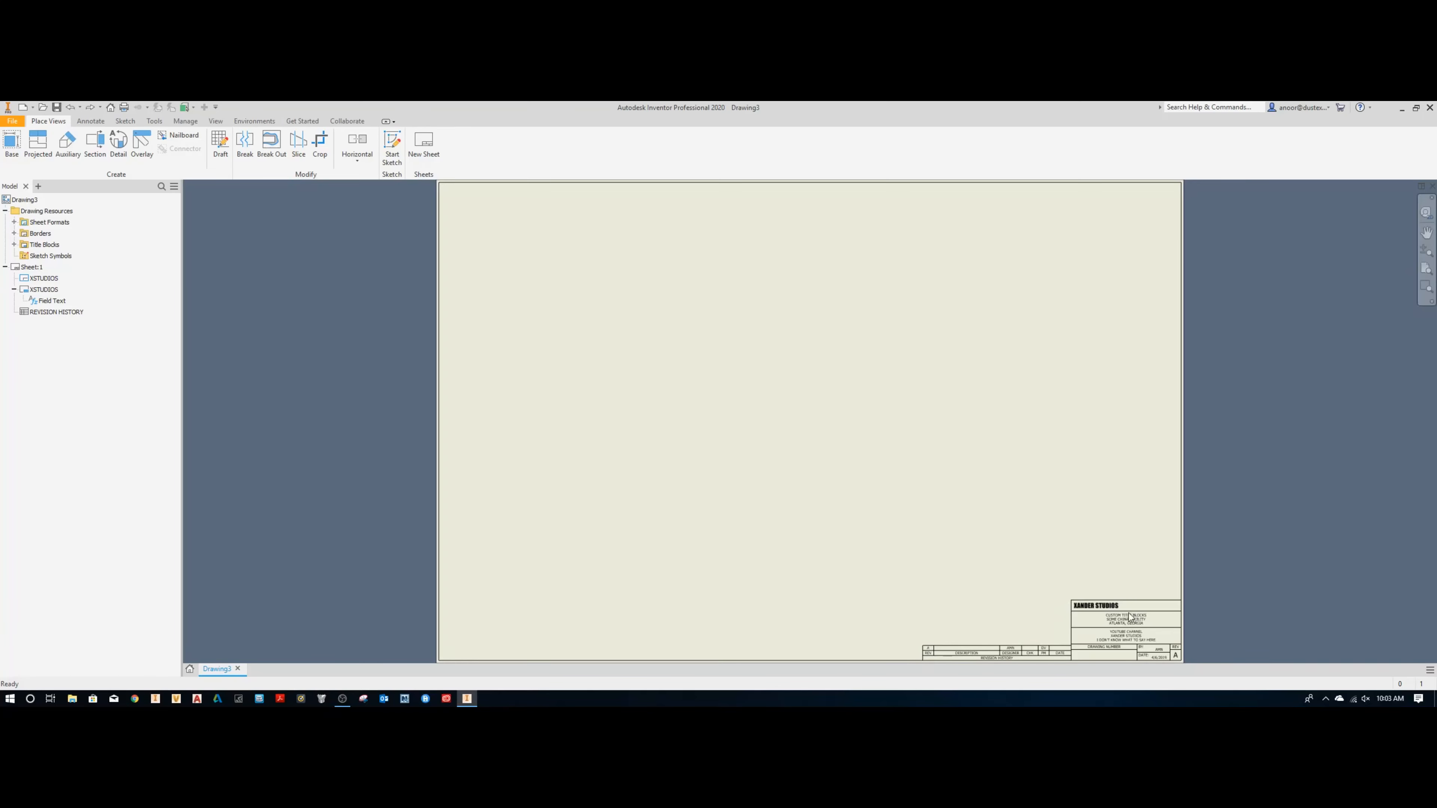
# Step: Open the XSTUDIOS title block definition, examine where its sketch sits on the sheet, and exit without saving edits
pyautogui.rightClick(43, 293)
pyautogui.click(62, 323)
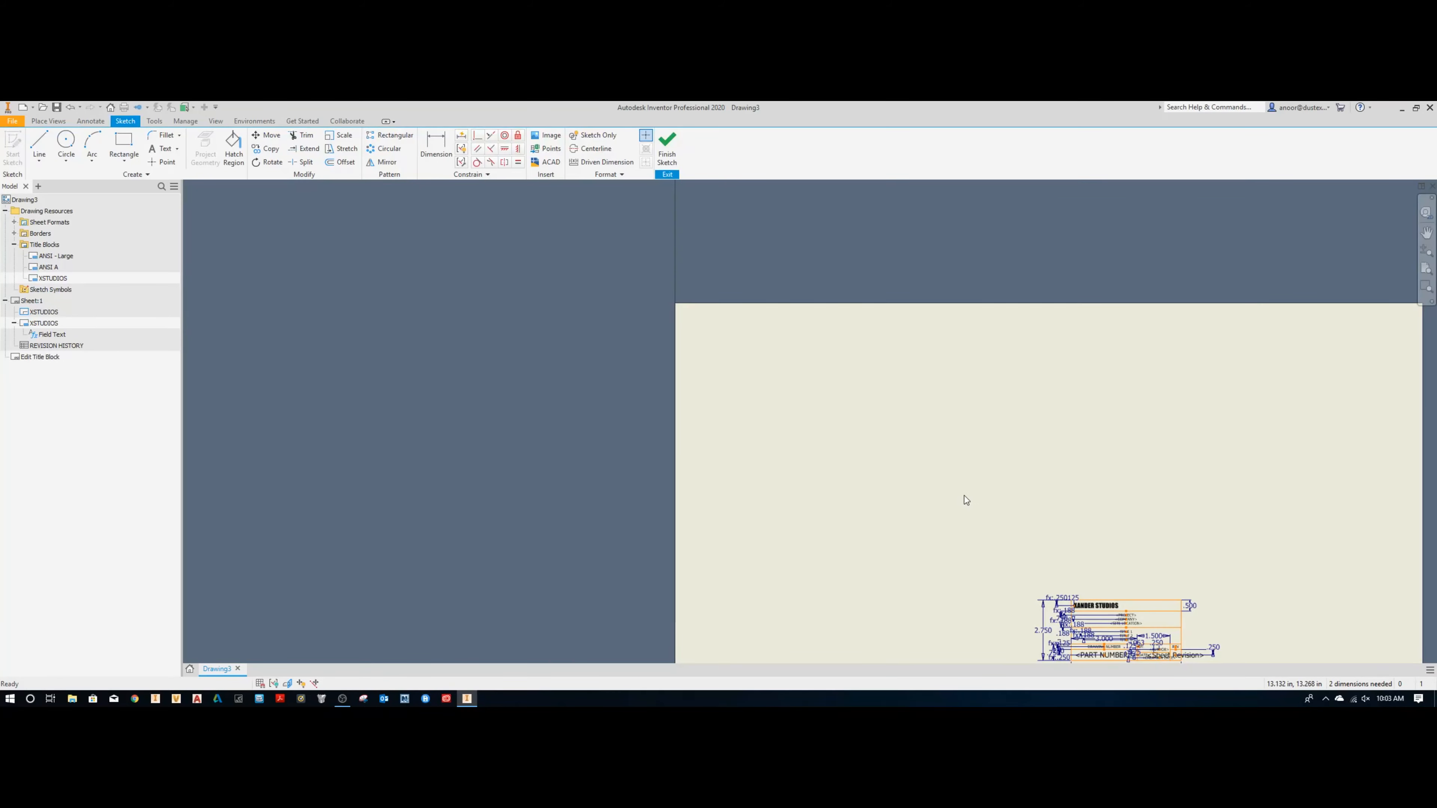
pyautogui.moveTo(965, 495); pyautogui.dragTo(745, 342, button='middle')
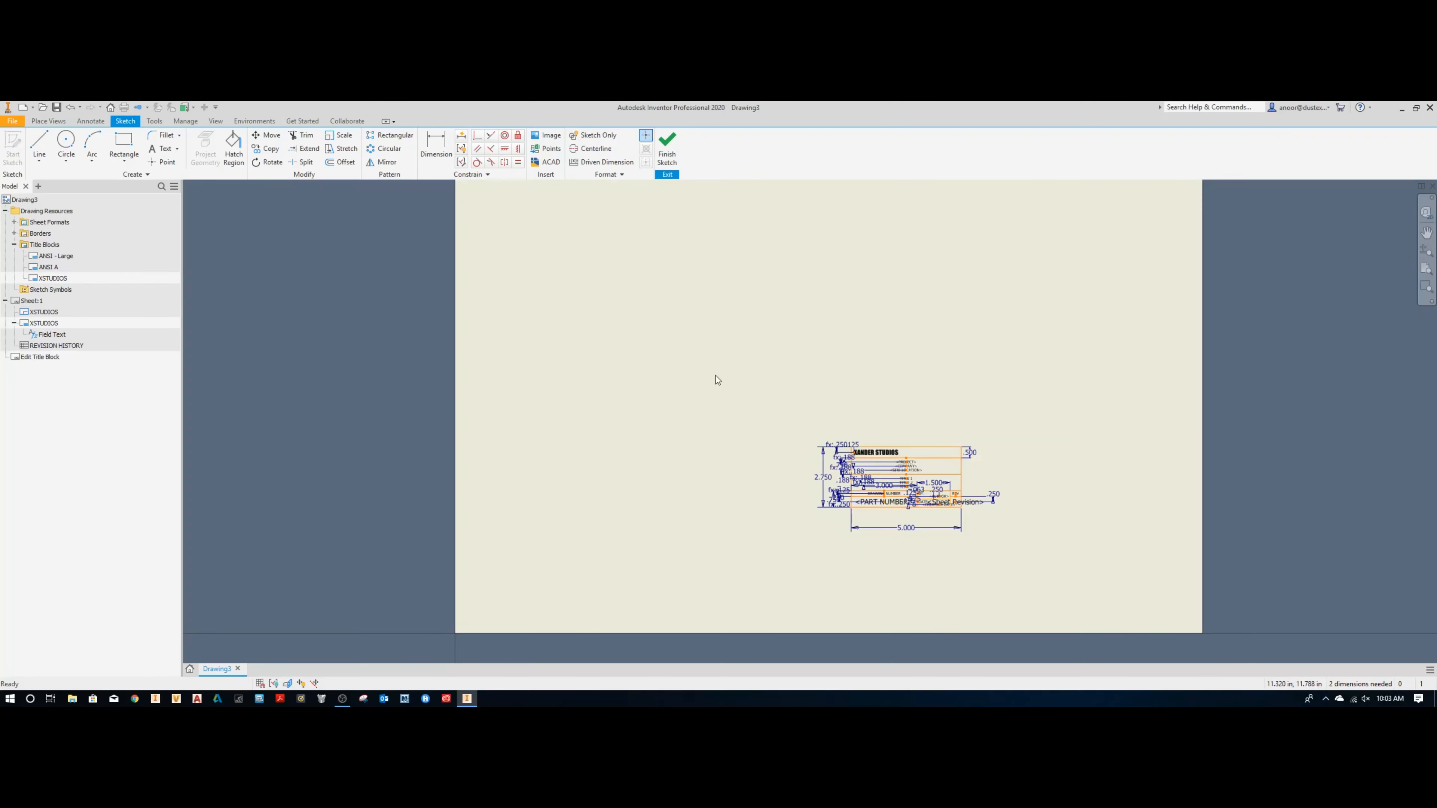
pyautogui.scroll(-2, 1019, 564)
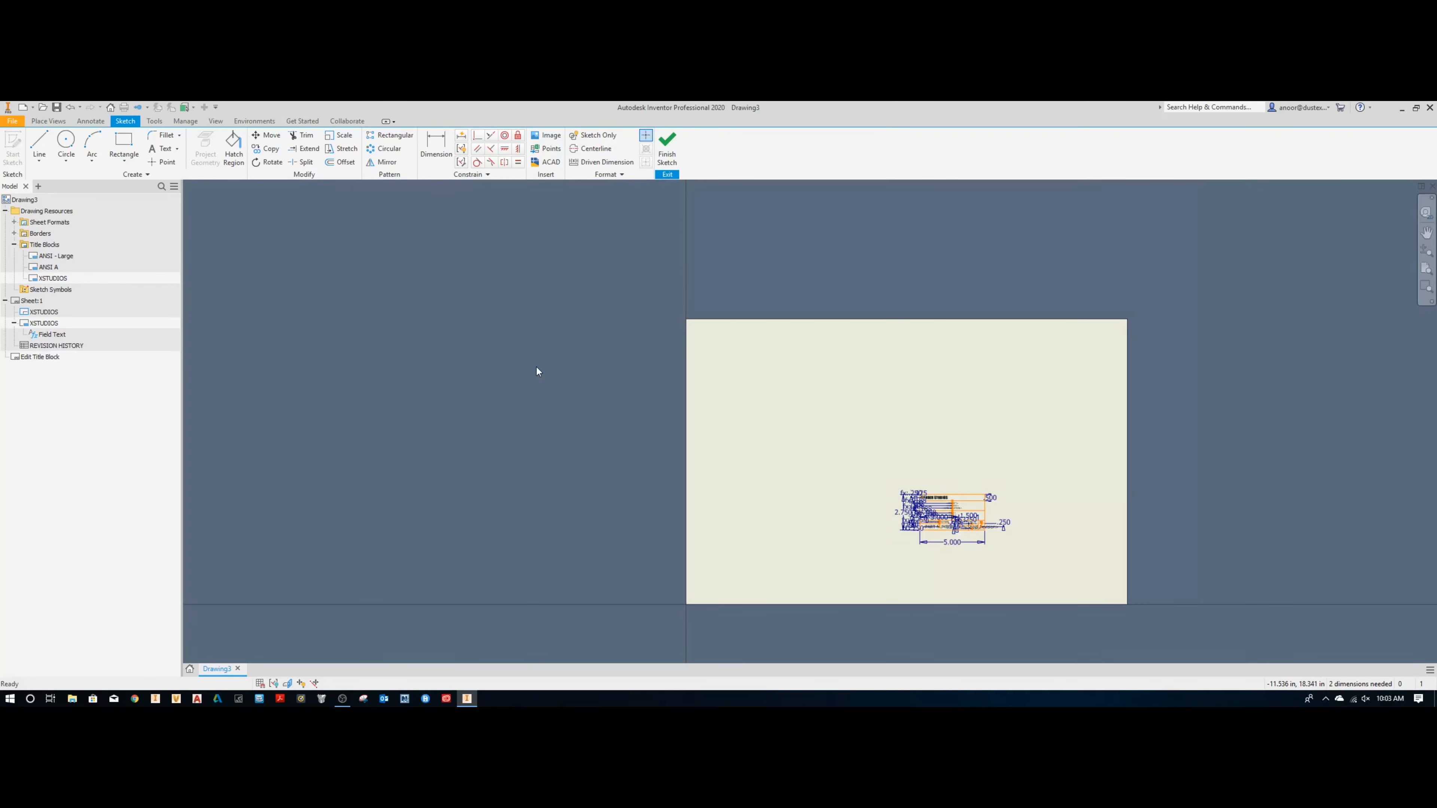
pyautogui.scroll(-5, 971, 232)
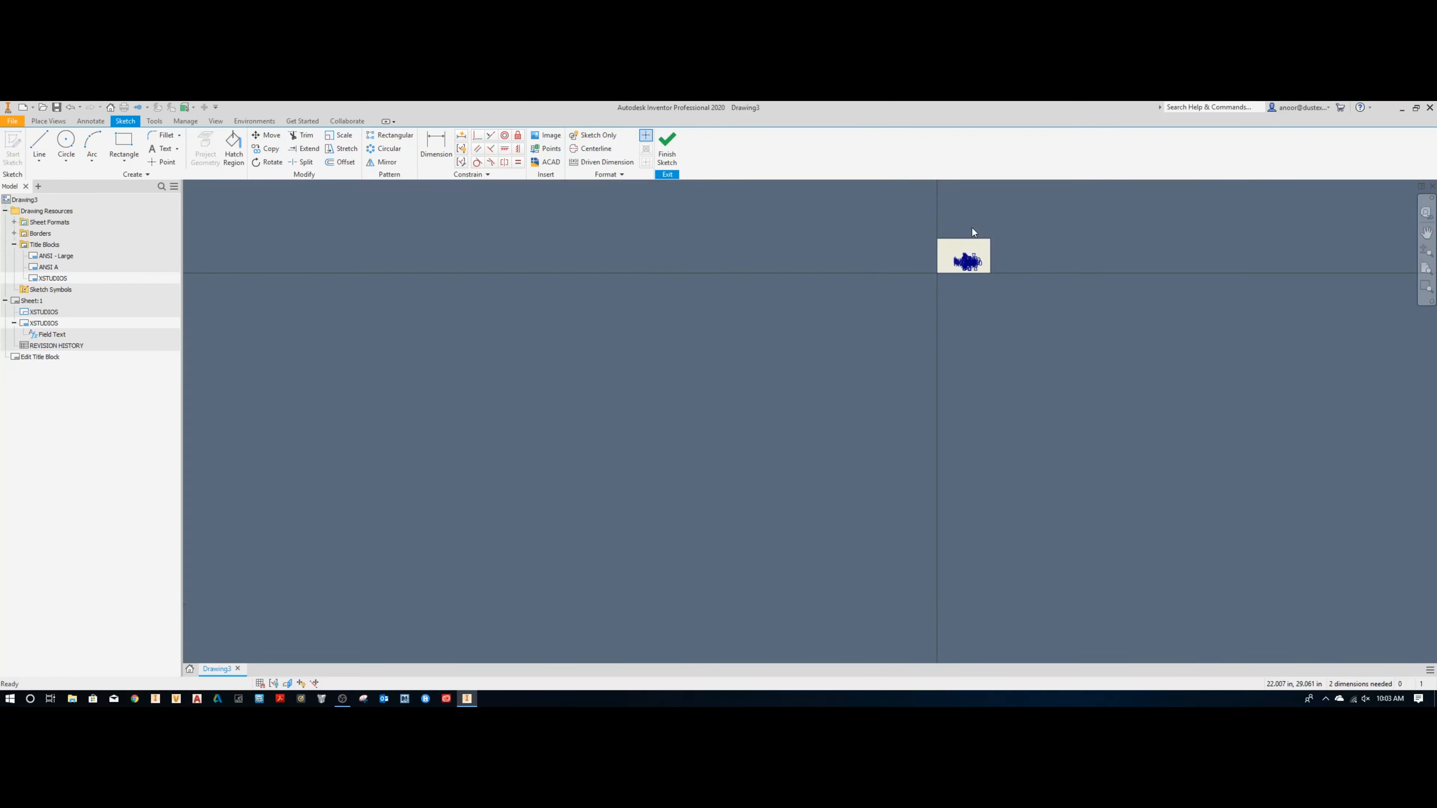
pyautogui.scroll(5, 969, 239)
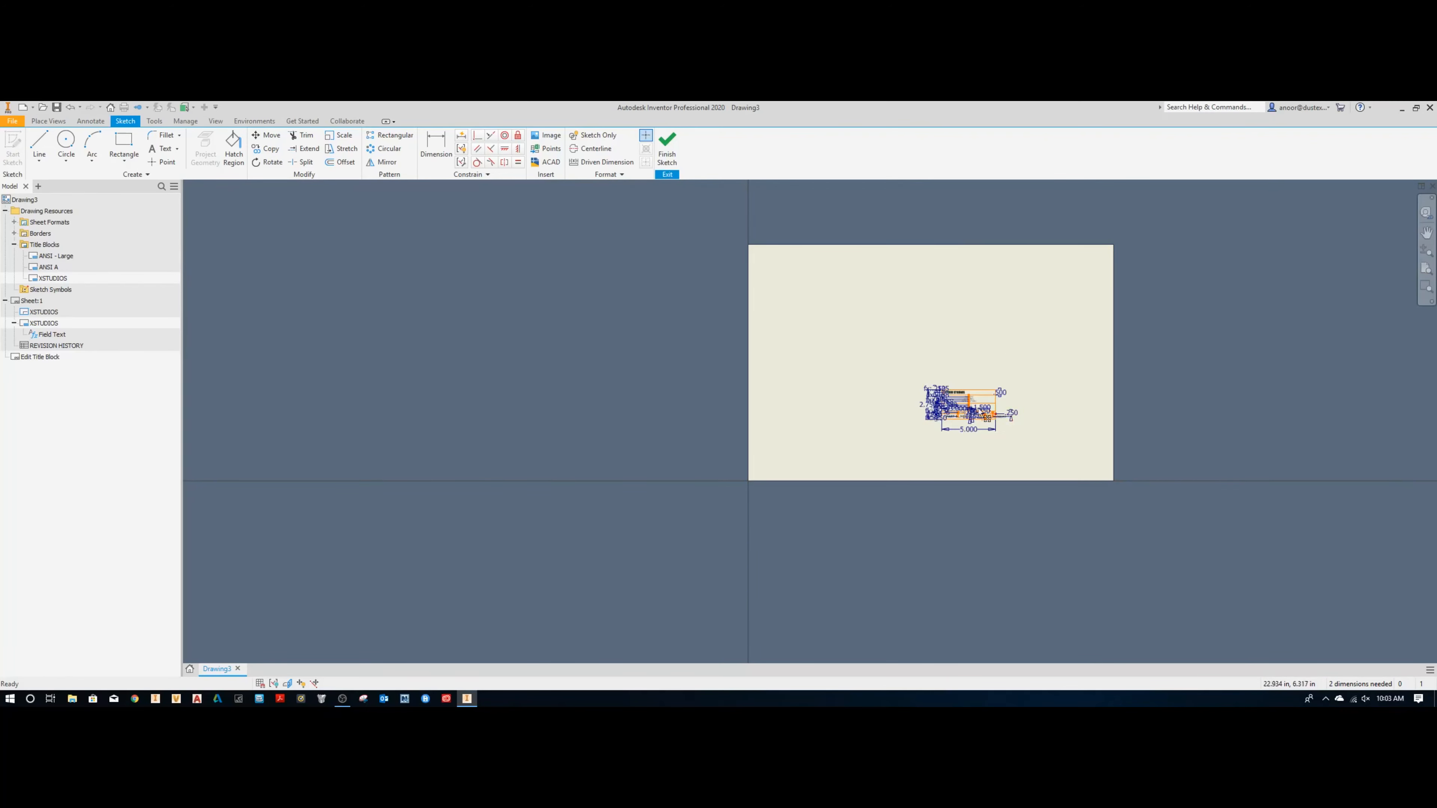
pyautogui.click(667, 148)
pyautogui.click(693, 416)
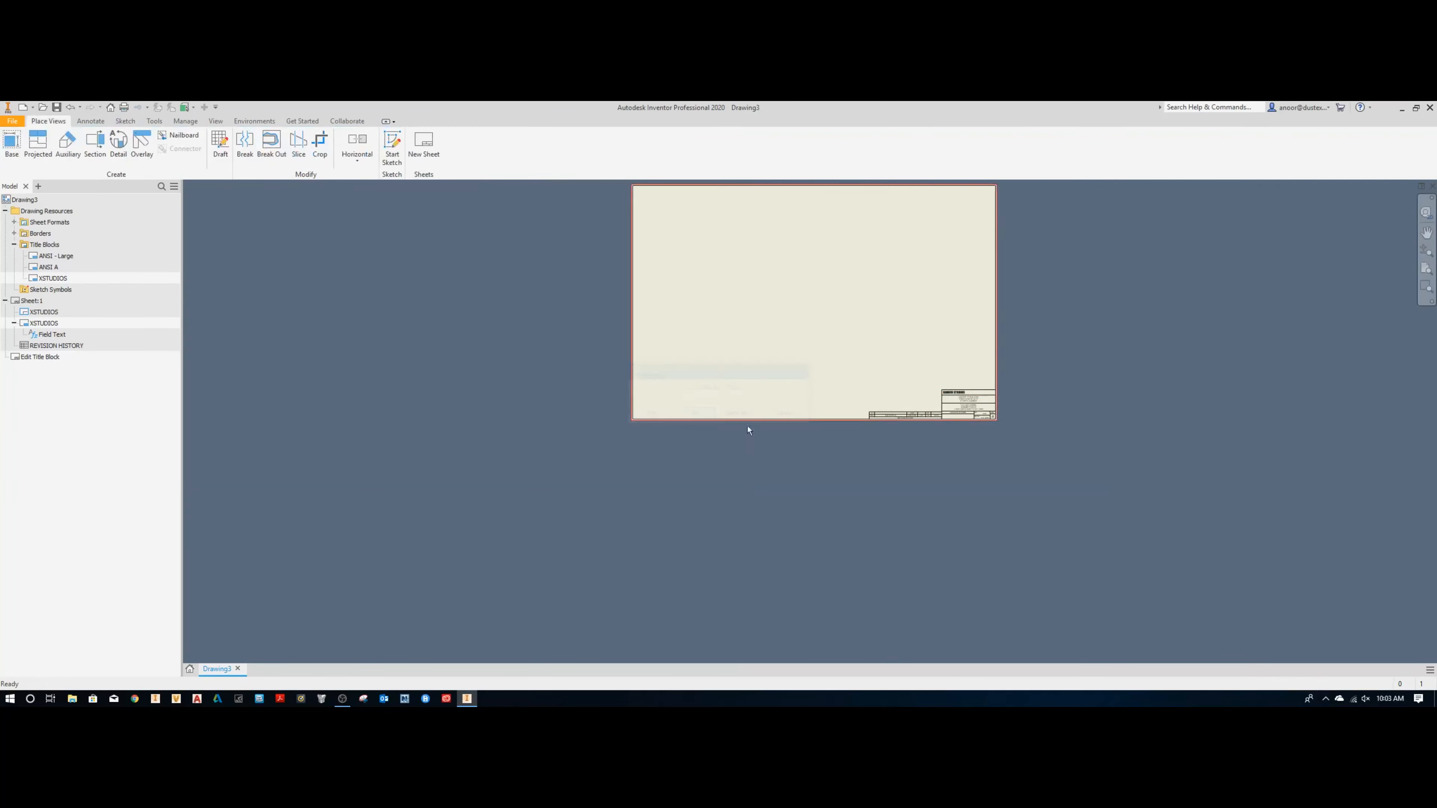
# Step: Check the Title Block Insertion corner in the Drawing application options, keeping the lower-right corner of the sheet
pyautogui.click(184, 122)
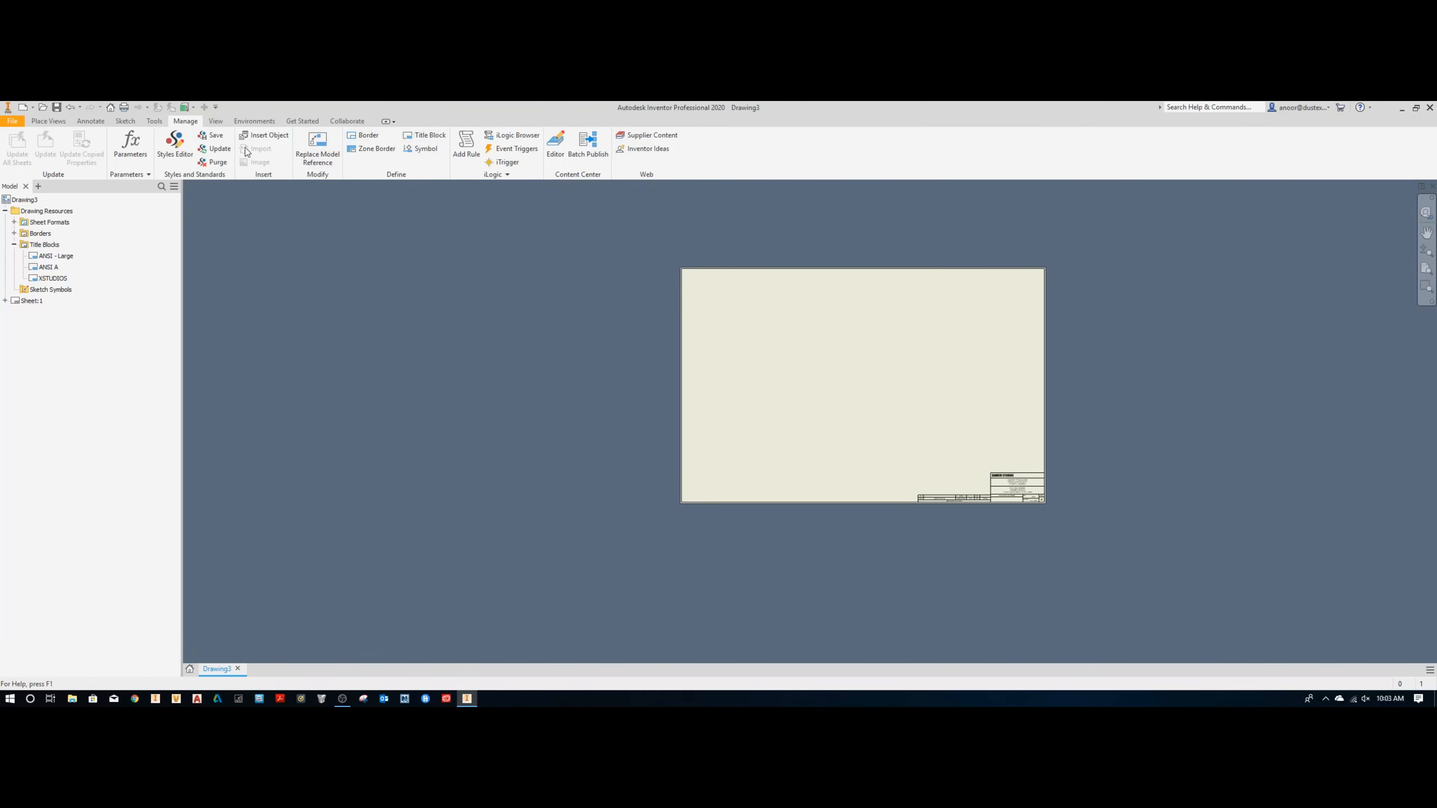
pyautogui.click(154, 122)
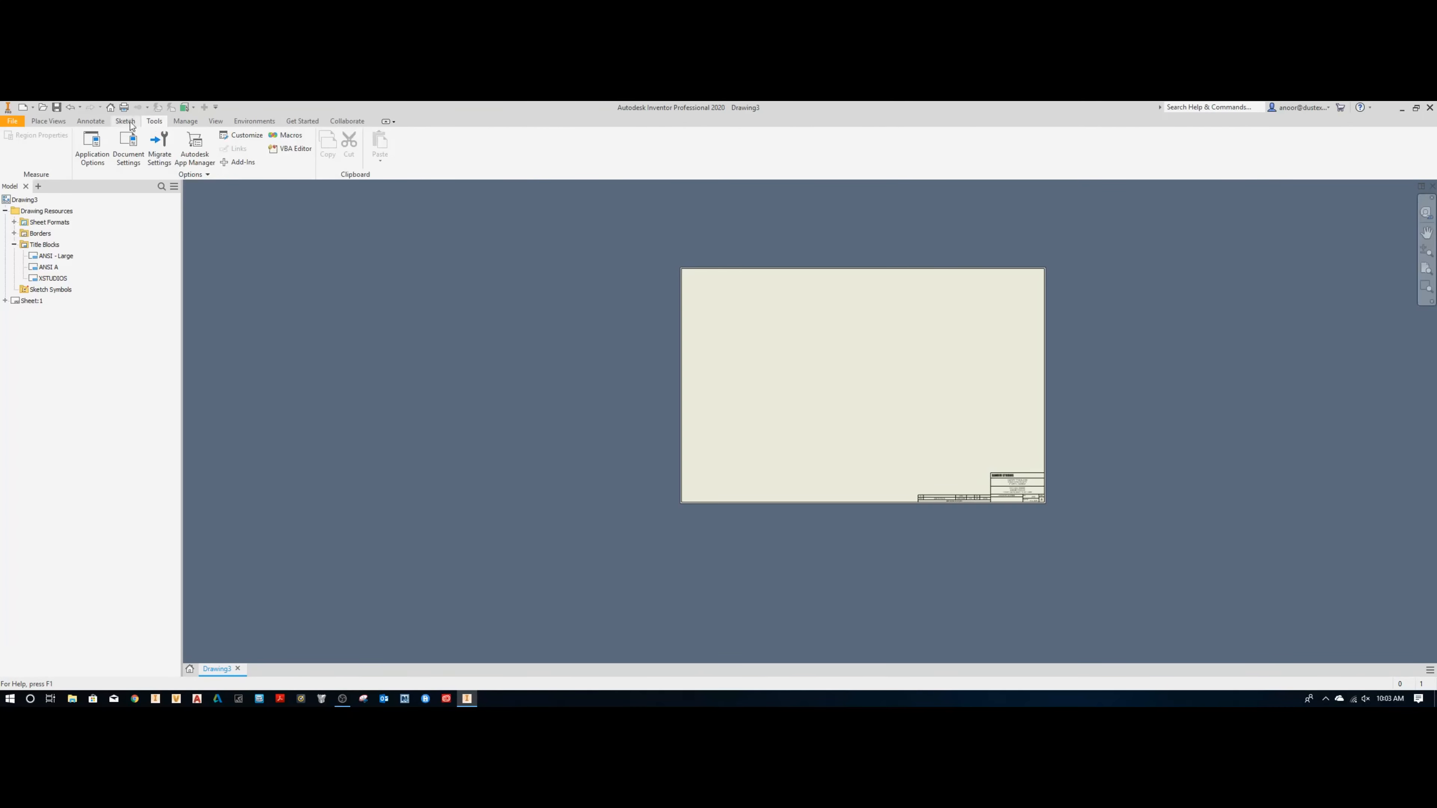
pyautogui.click(125, 122)
pyautogui.click(155, 122)
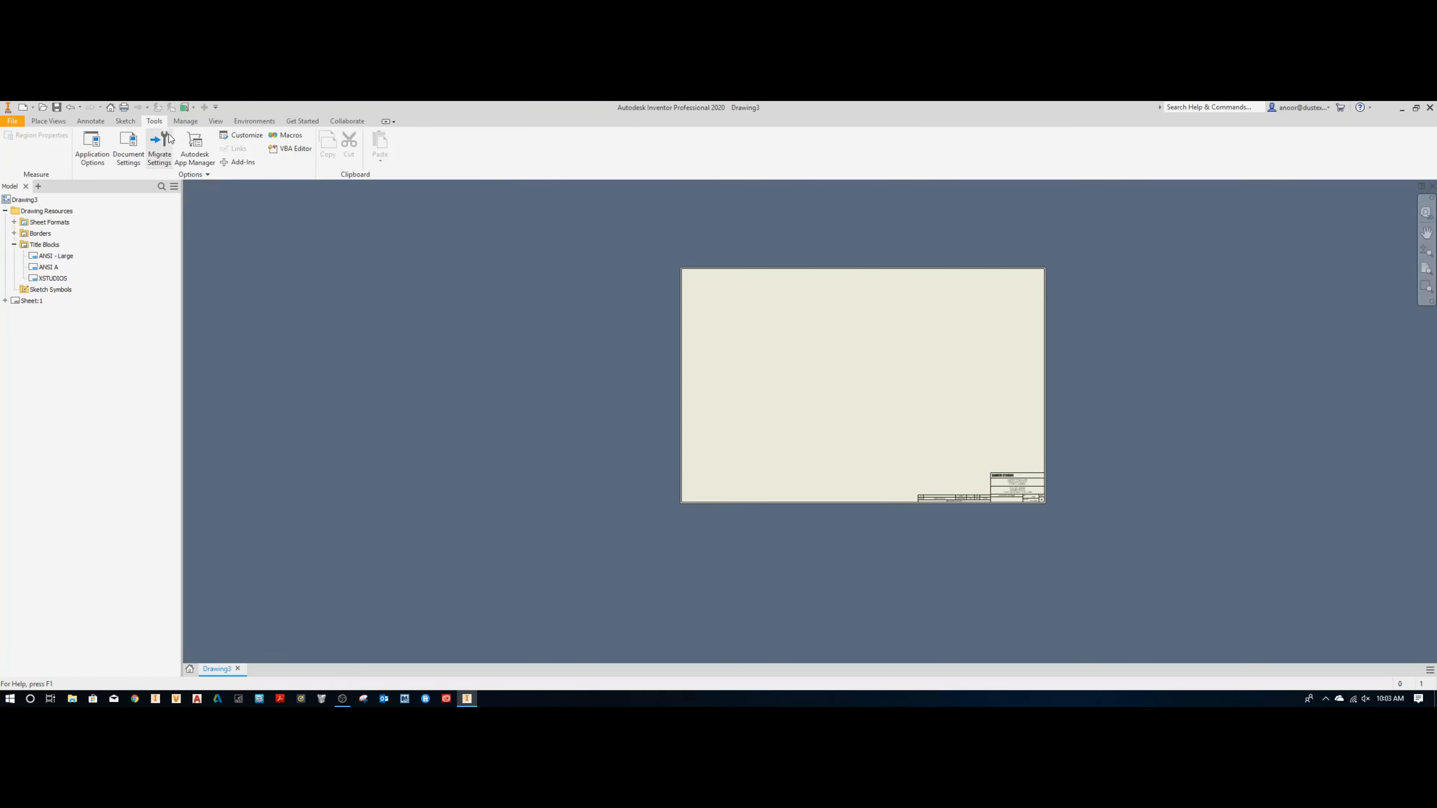
pyautogui.click(96, 149)
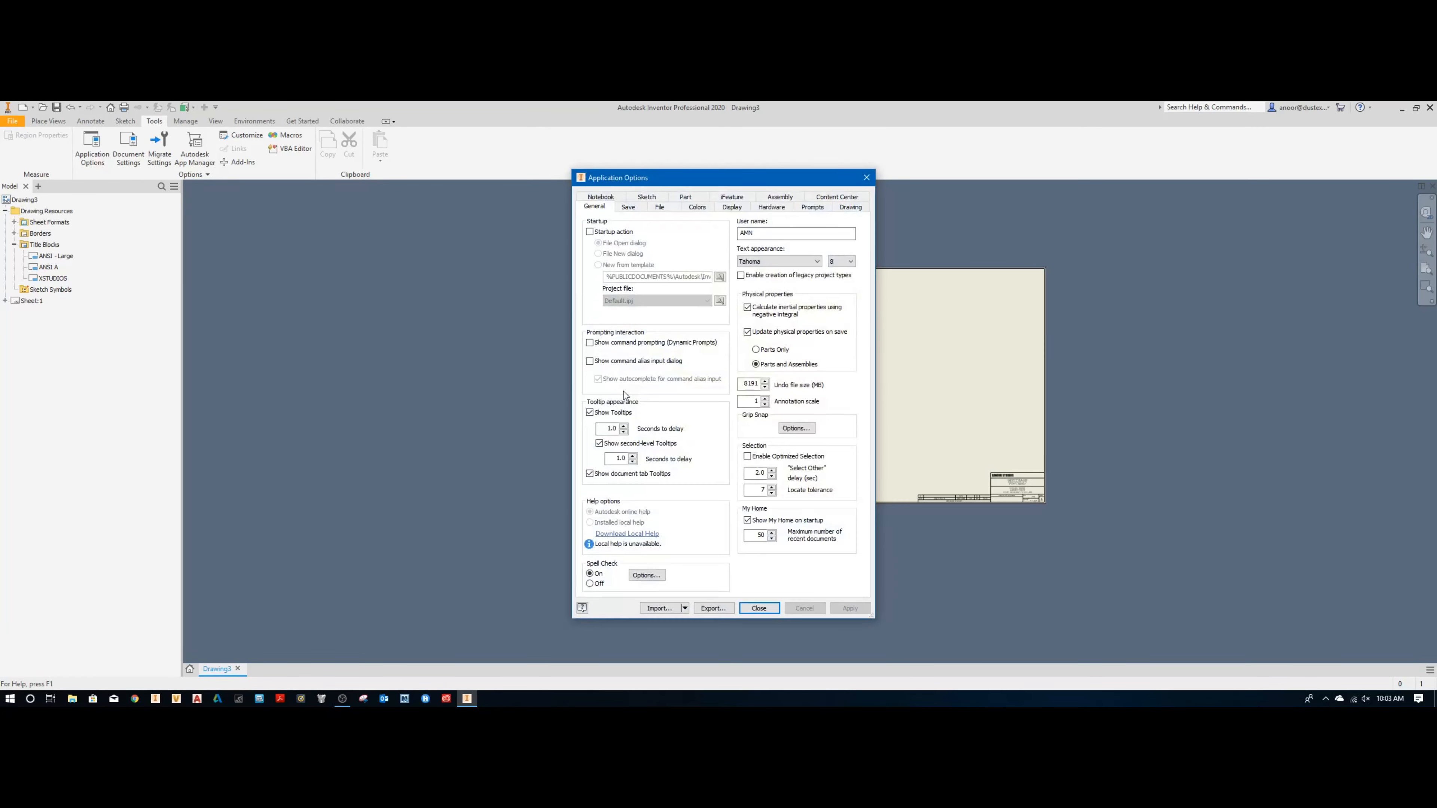
pyautogui.click(850, 207)
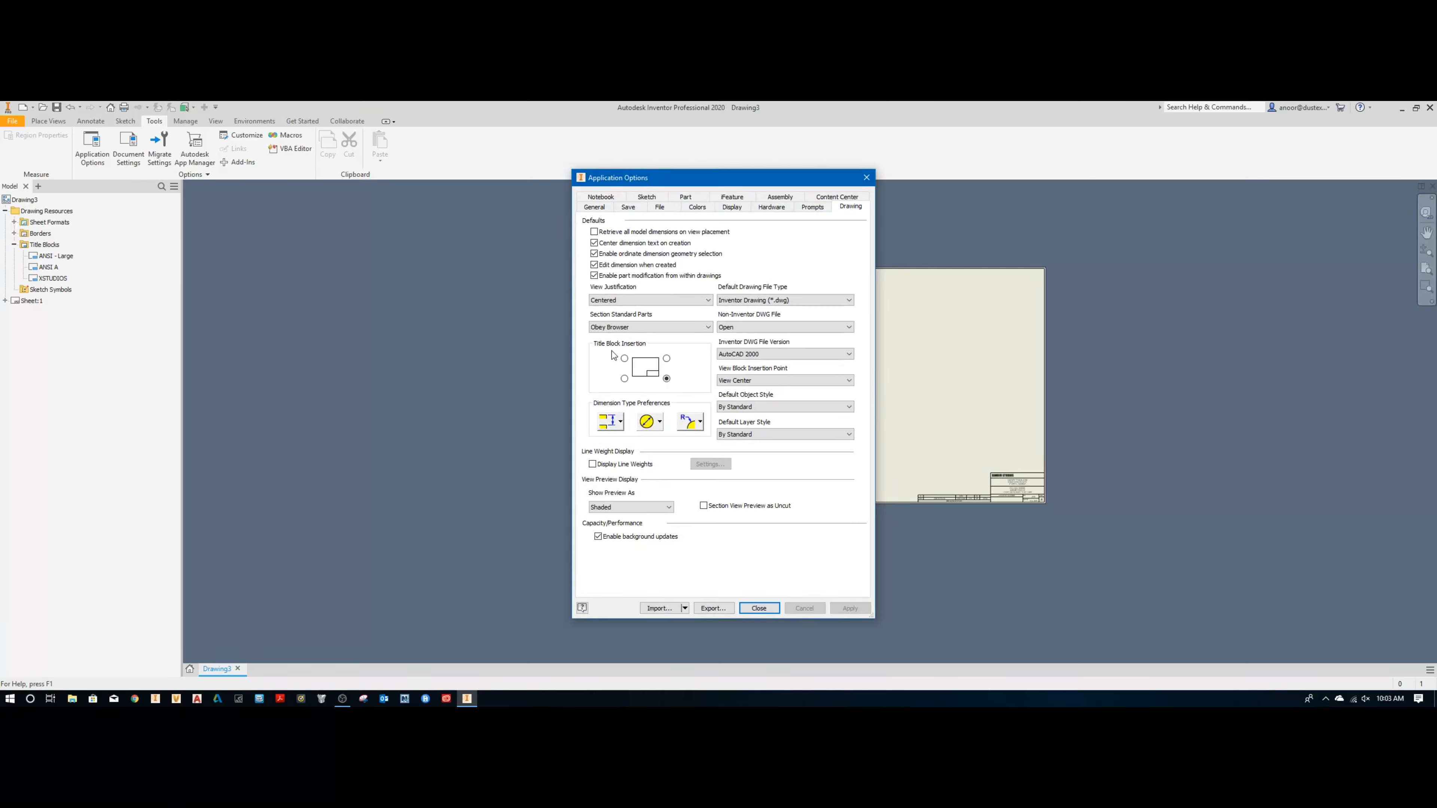
pyautogui.click(666, 379)
pyautogui.click(776, 607)
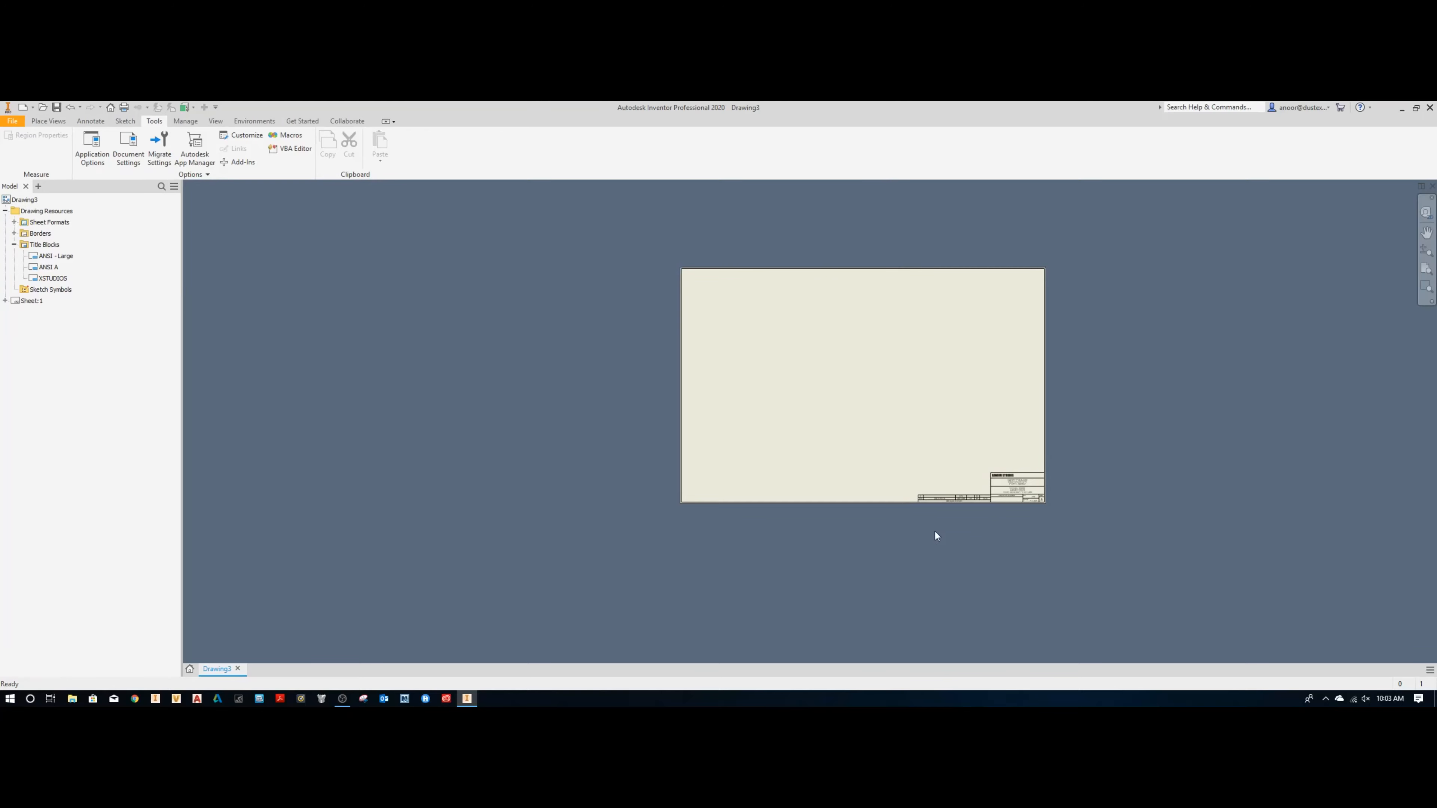
pyautogui.scroll(-5, 1012, 481)
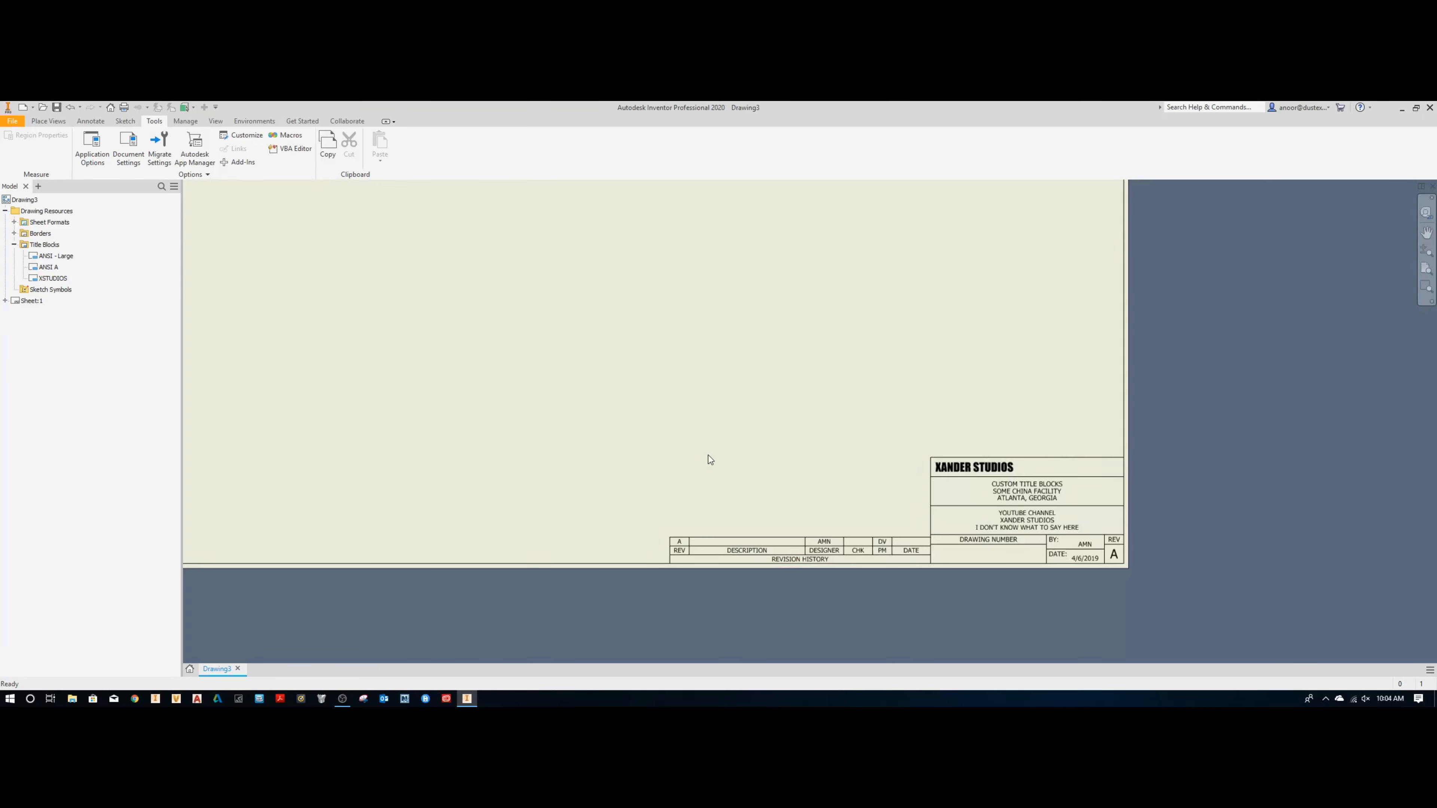
pyautogui.scroll(2, 666, 424)
pyautogui.moveTo(665, 424); pyautogui.dragTo(883, 456, button='middle')
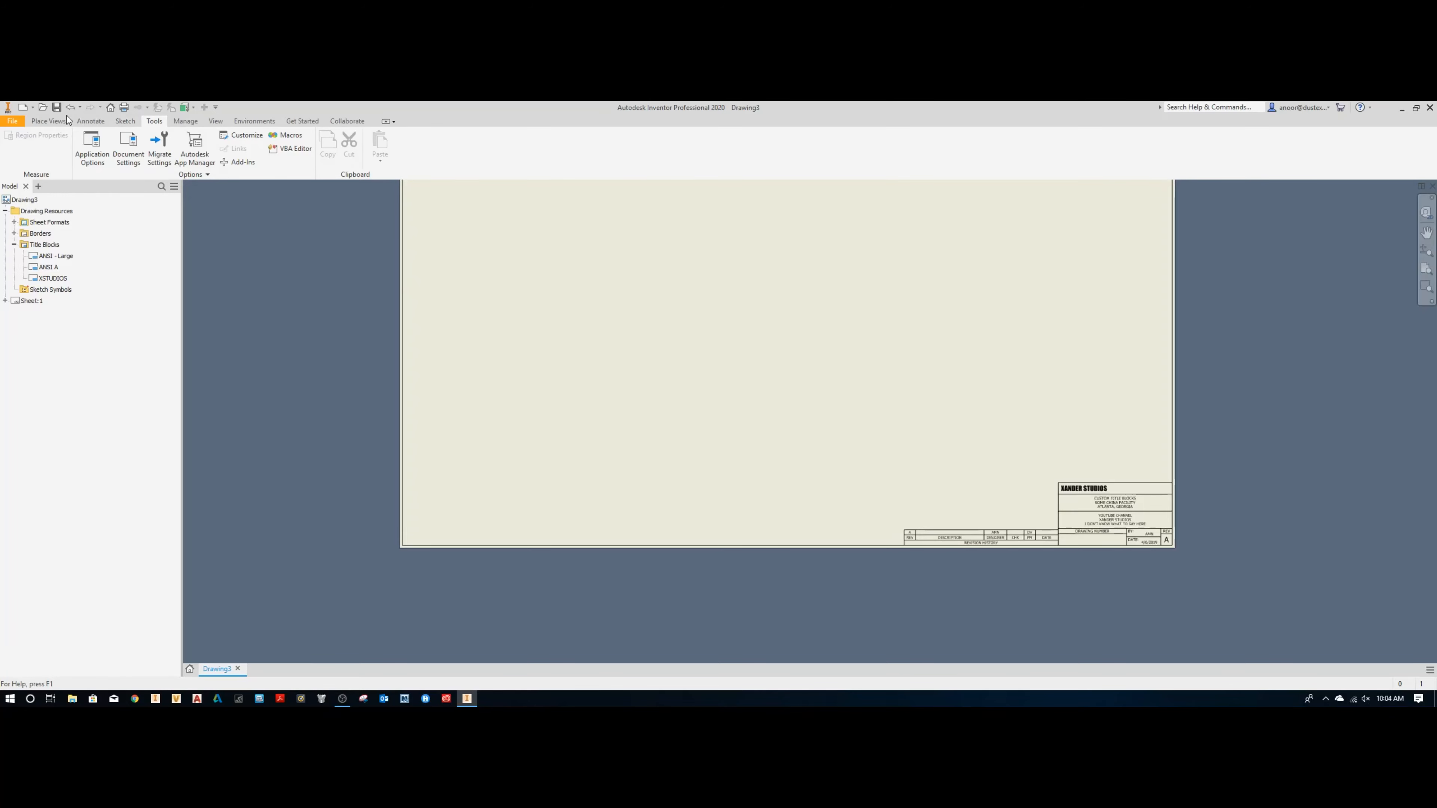
# Step: Create a drawing from the XStudios.idw template with the prompted titles left blank, and close it without saving
pyautogui.click(22, 107)
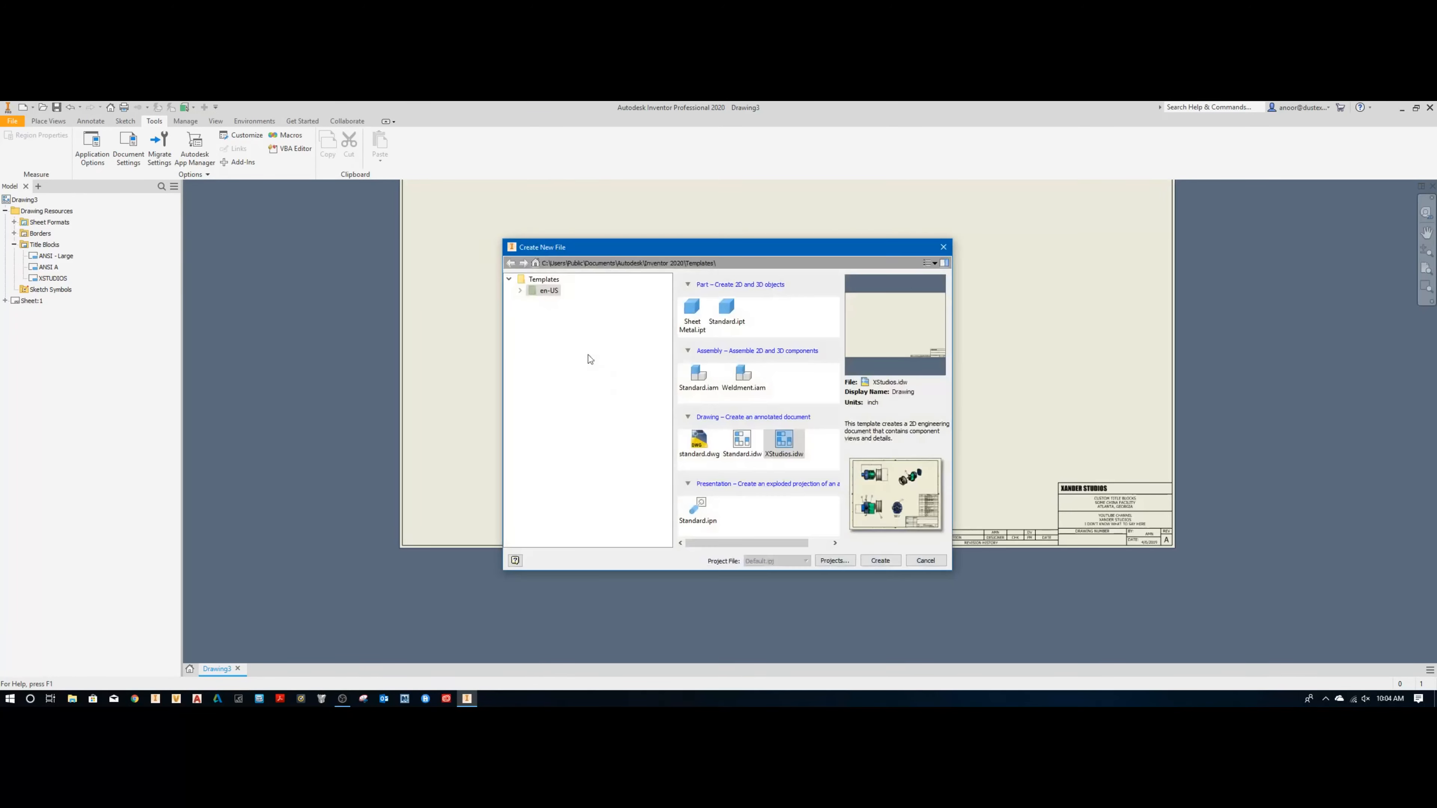
pyautogui.doubleClick(784, 442)
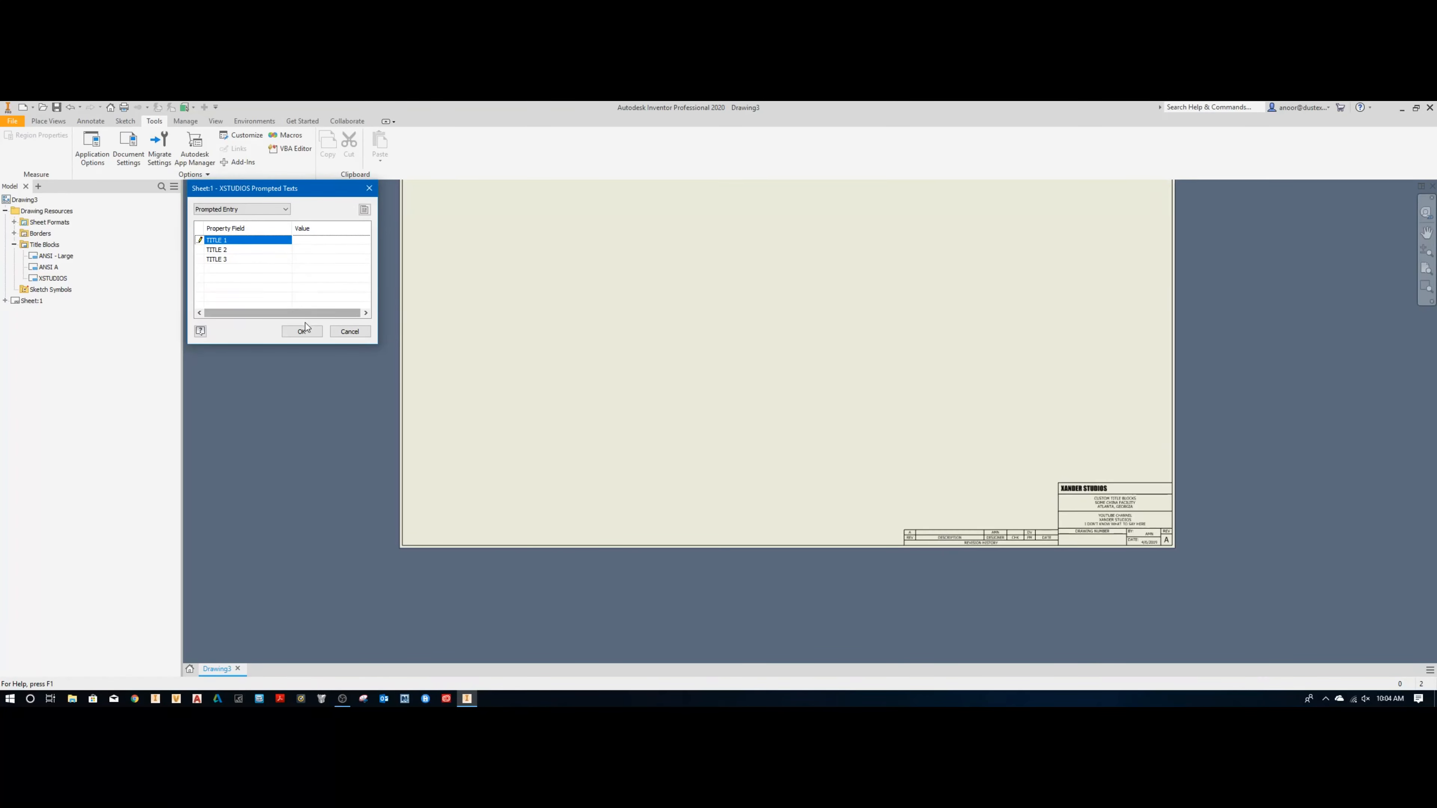
pyautogui.click(302, 332)
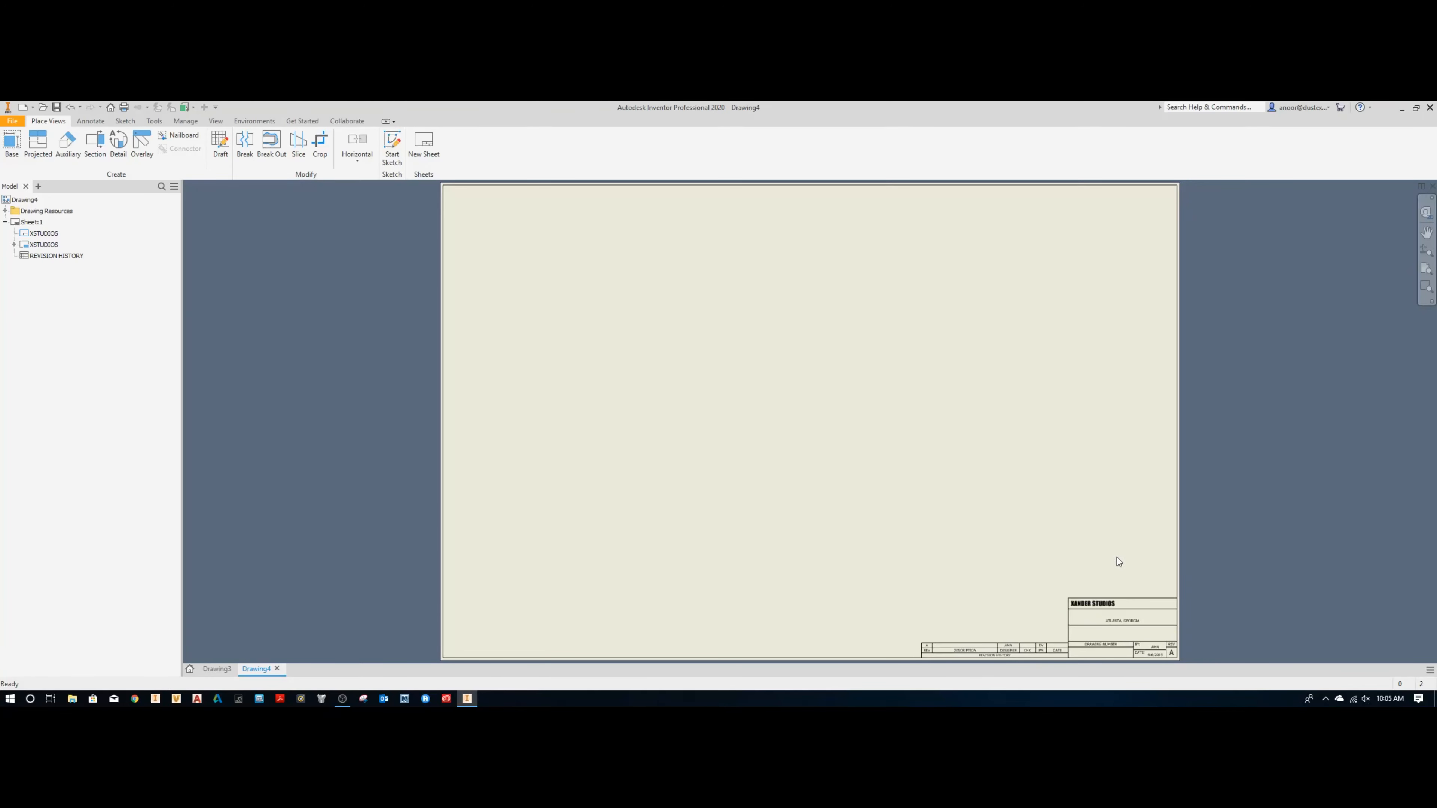
pyautogui.click(1432, 186)
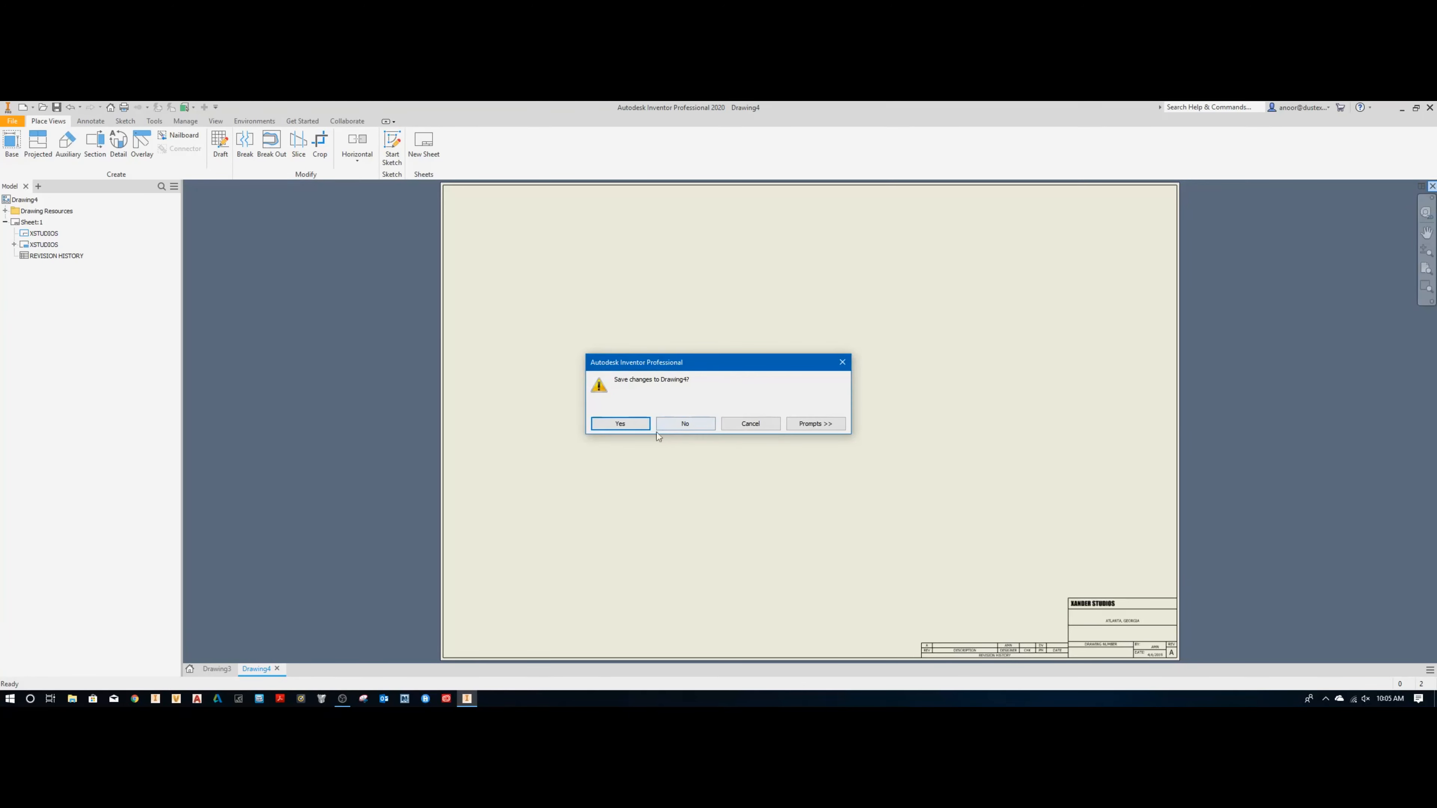
pyautogui.click(664, 425)
pyautogui.middleClick(841, 437)
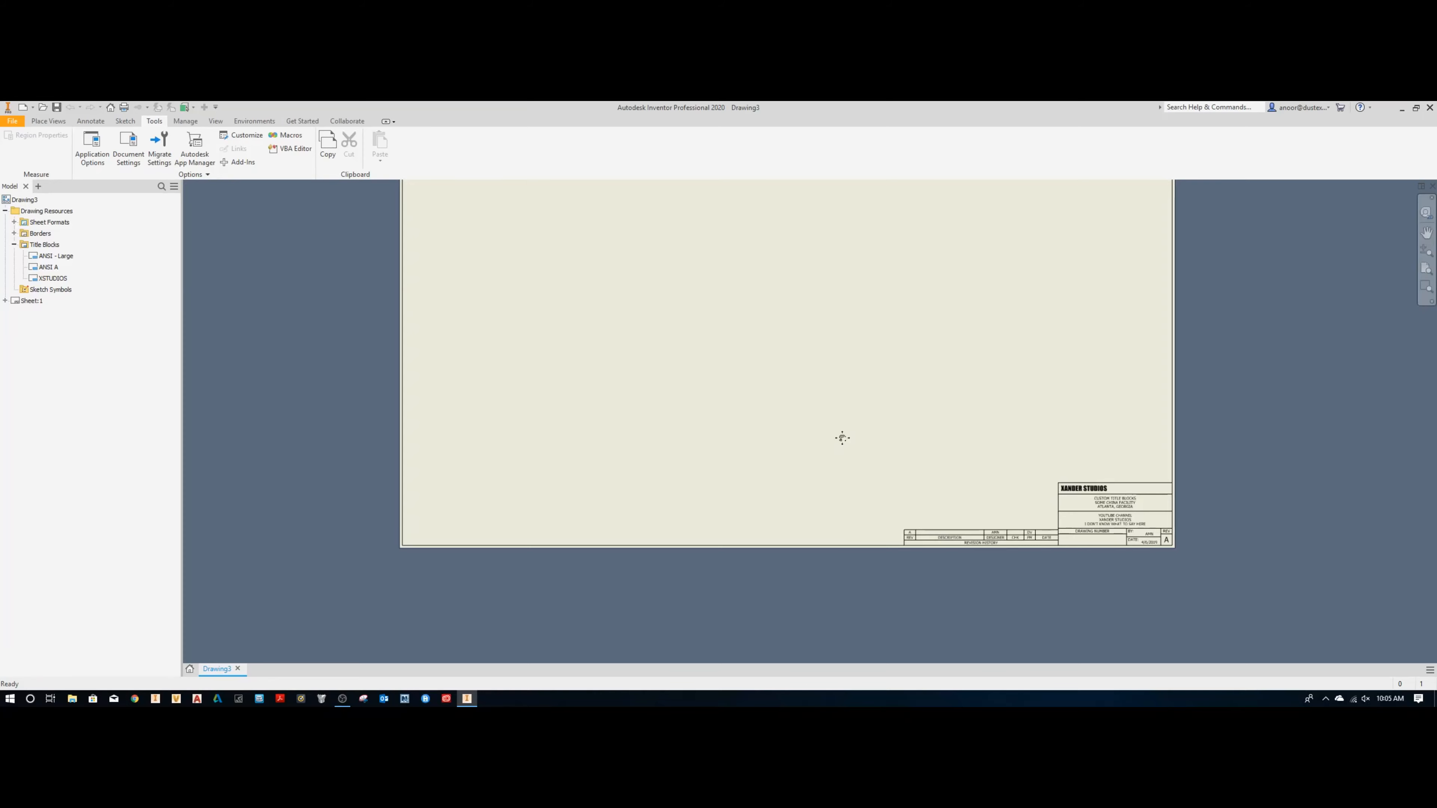
pyautogui.middleClick(842, 437)
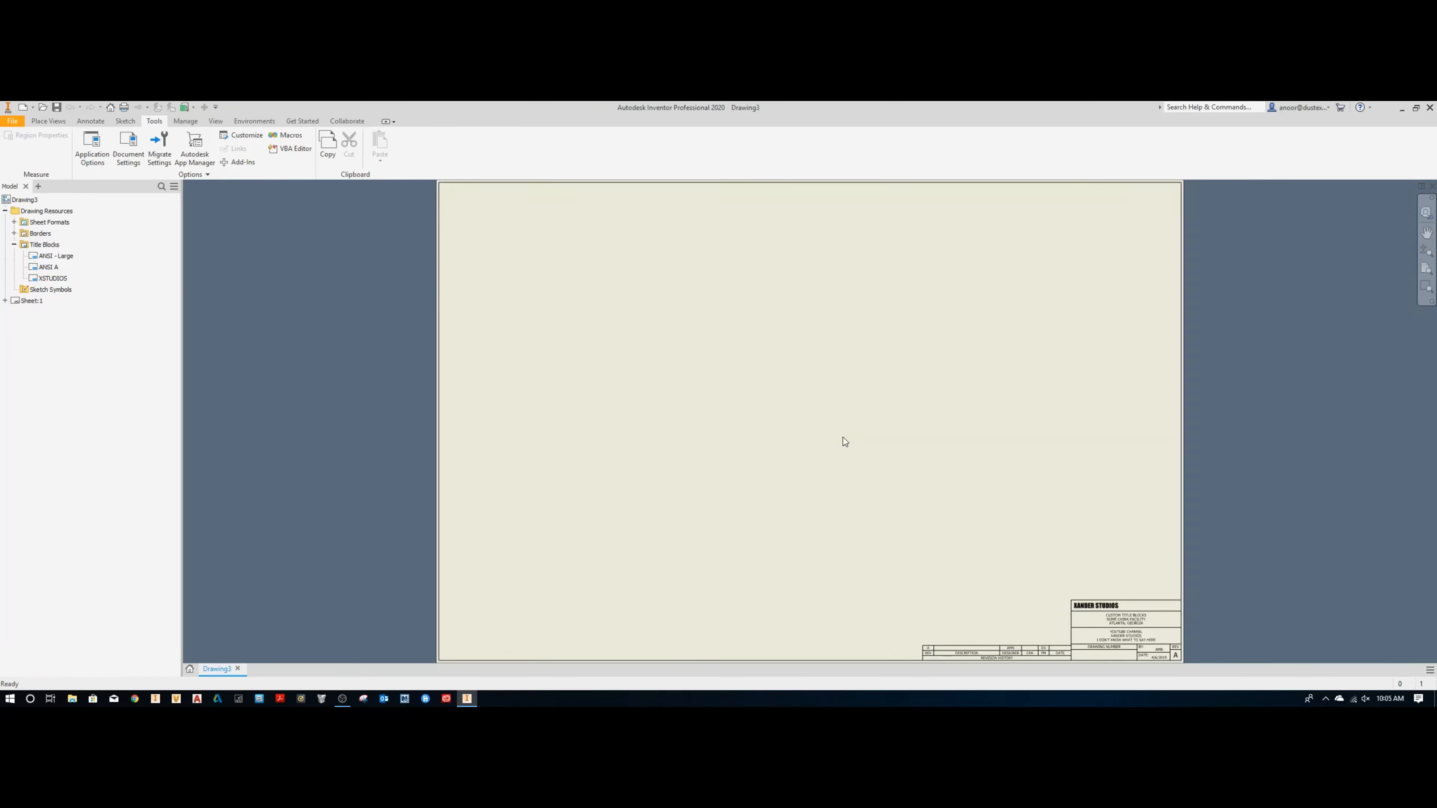